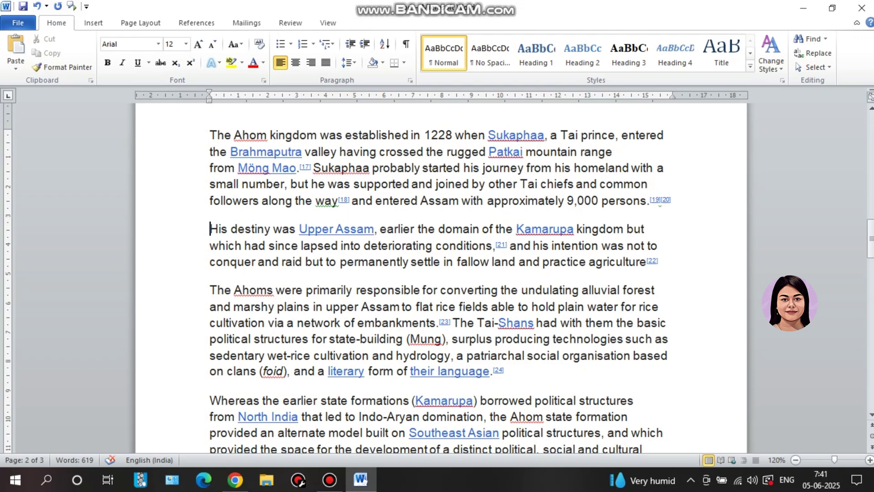
- Try selecting the first paragraph and part of the third, then clear the selections
{"action": "scroll", "coordinate": [437, 274], "scroll_direction": "down", "scroll_amount": 1}
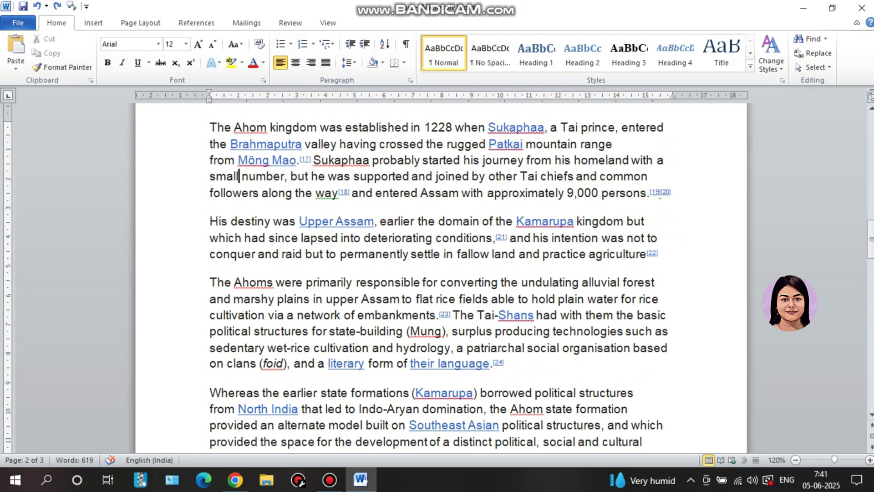
{"action": "left_click", "coordinate": [384, 160]}
{"action": "left_click_drag", "start_coordinate": [210, 127], "coordinate": [646, 207]}
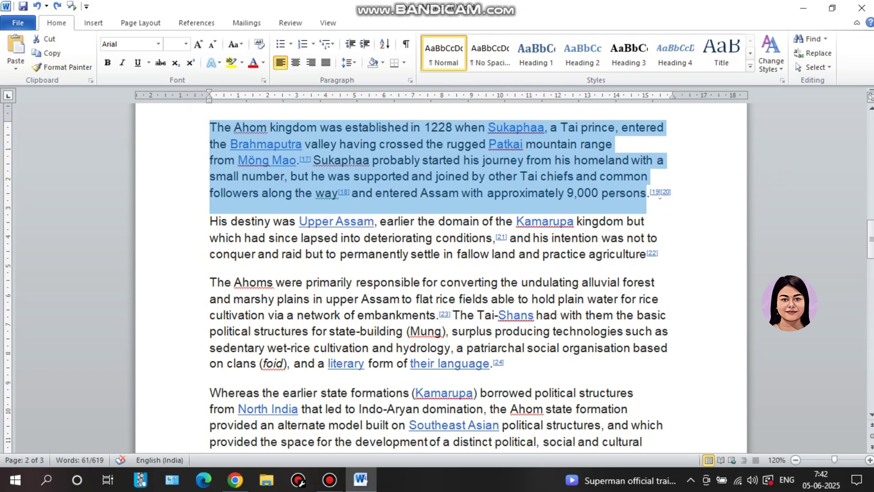
{"action": "left_click", "coordinate": [361, 144]}
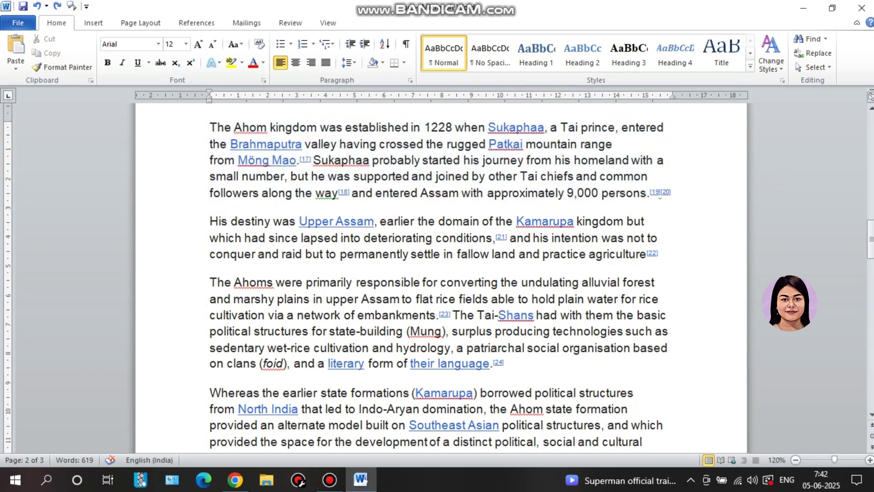
{"action": "left_click", "coordinate": [234, 299]}
{"action": "mouse_move", "coordinate": [209, 283]}
{"action": "left_mouse_down"}
{"action": "mouse_move", "coordinate": [451, 347]}
{"action": "mouse_move", "coordinate": [501, 378]}
{"action": "mouse_move", "coordinate": [210, 348]}
{"action": "left_mouse_up"}
{"action": "left_click", "coordinate": [231, 254]}
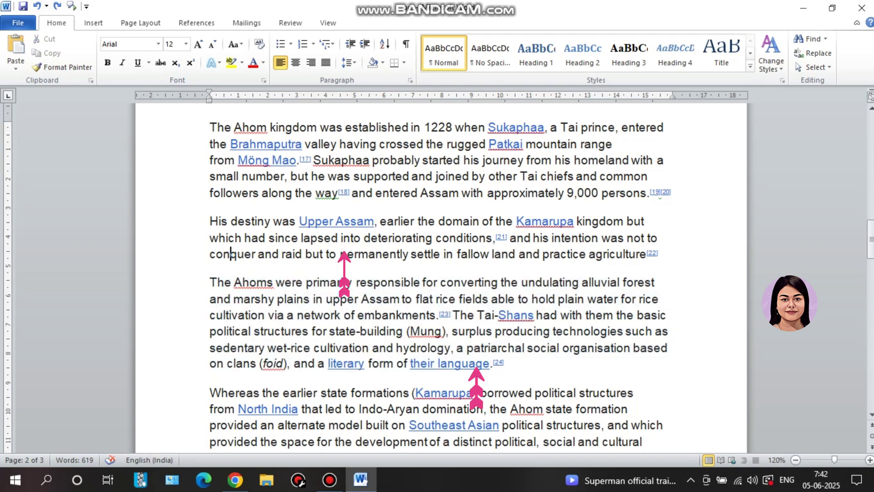
{"action": "left_click", "coordinate": [224, 363]}
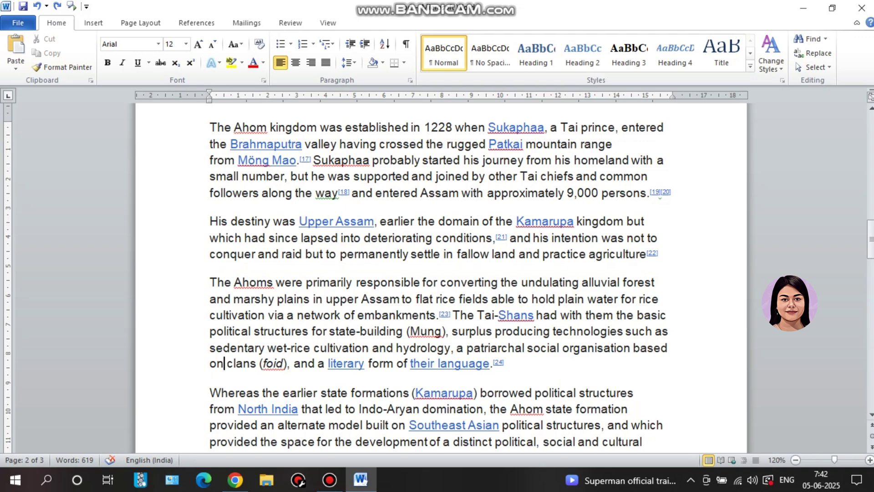
- Select all four Ahom kingdom paragraphs and apply 1.5 line spacing, then review the document
{"action": "mouse_move", "coordinate": [210, 127]}
{"action": "left_mouse_down"}
{"action": "mouse_move", "coordinate": [510, 366]}
{"action": "mouse_move", "coordinate": [269, 287]}
{"action": "left_mouse_up"}
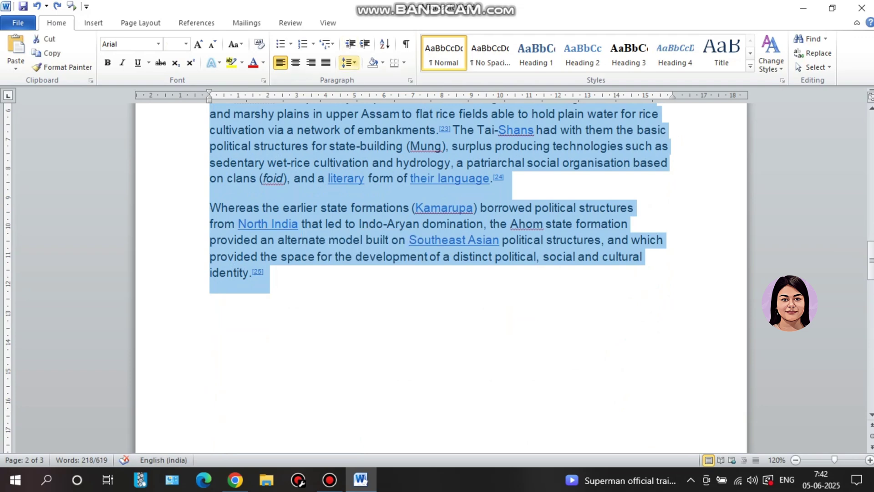
{"action": "left_click", "coordinate": [349, 63]}
{"action": "left_click", "coordinate": [365, 109]}
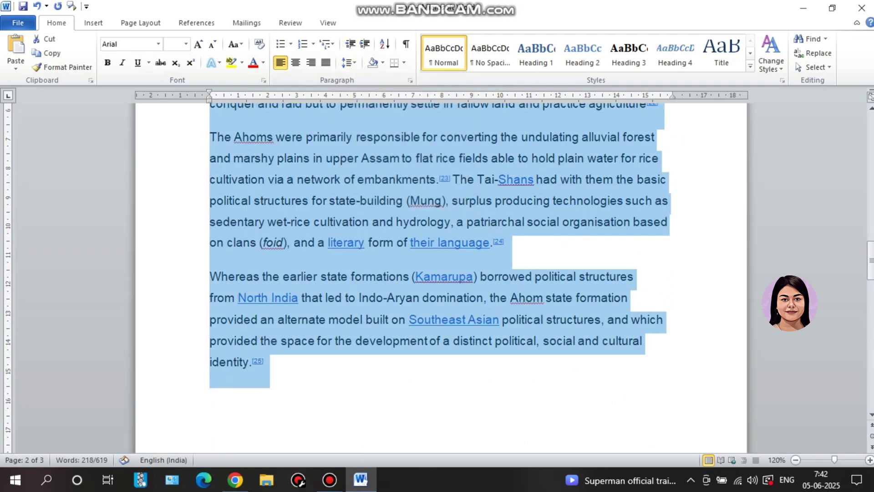
{"action": "left_click", "coordinate": [410, 311]}
{"action": "scroll", "coordinate": [437, 278], "scroll_direction": "up", "scroll_amount": 2}
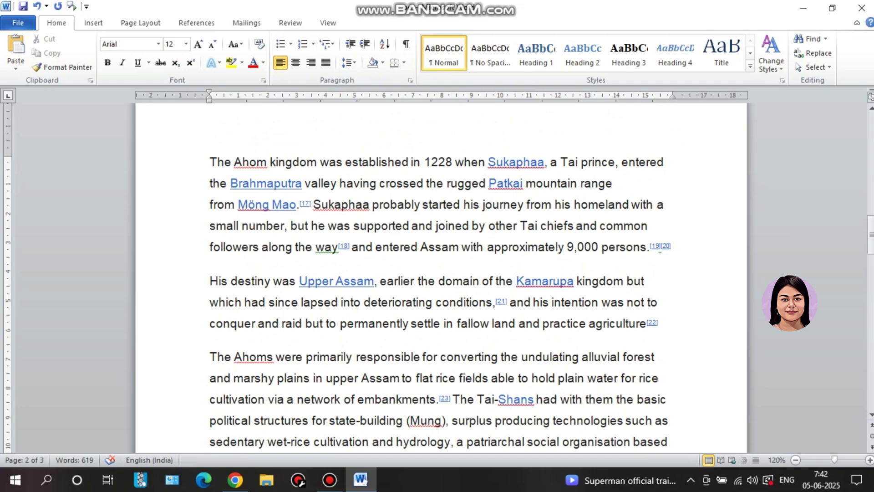
{"action": "scroll", "coordinate": [437, 278], "scroll_direction": "down", "scroll_amount": 4}
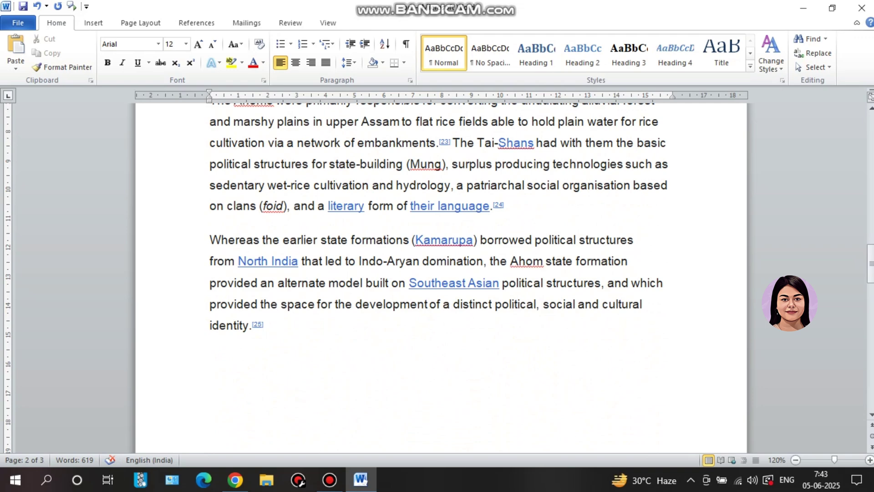
{"action": "scroll", "coordinate": [437, 277], "scroll_direction": "down", "scroll_amount": 2}
{"action": "scroll", "coordinate": [437, 278], "scroll_direction": "down", "scroll_amount": 3}
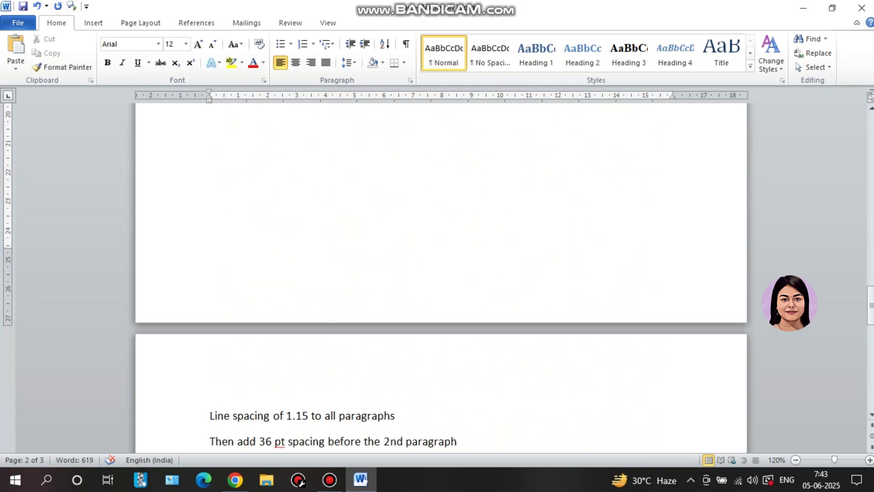
{"action": "scroll", "coordinate": [437, 278], "scroll_direction": "down", "scroll_amount": 3}
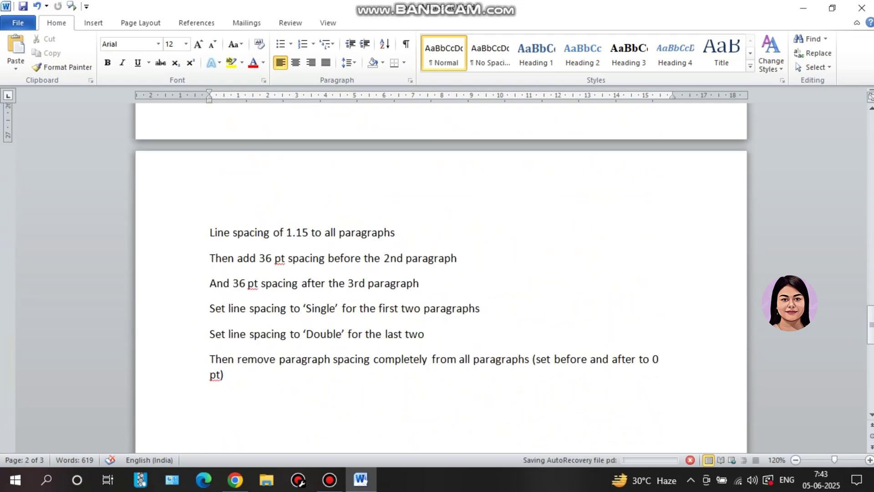
{"action": "scroll", "coordinate": [437, 278], "scroll_direction": "up", "scroll_amount": 1}
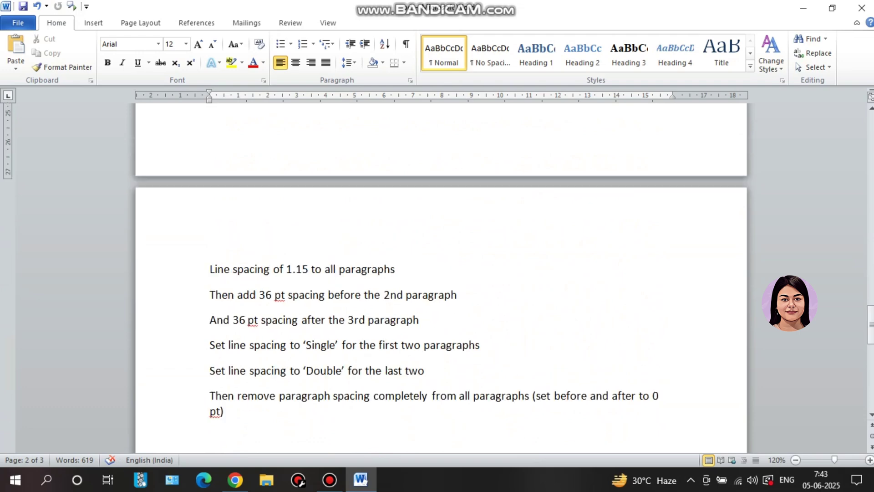
{"action": "scroll", "coordinate": [410, 452], "scroll_direction": "up", "scroll_amount": 4}
{"action": "scroll", "coordinate": [411, 452], "scroll_direction": "up", "scroll_amount": 5}
{"action": "scroll", "coordinate": [410, 452], "scroll_direction": "up", "scroll_amount": 8}
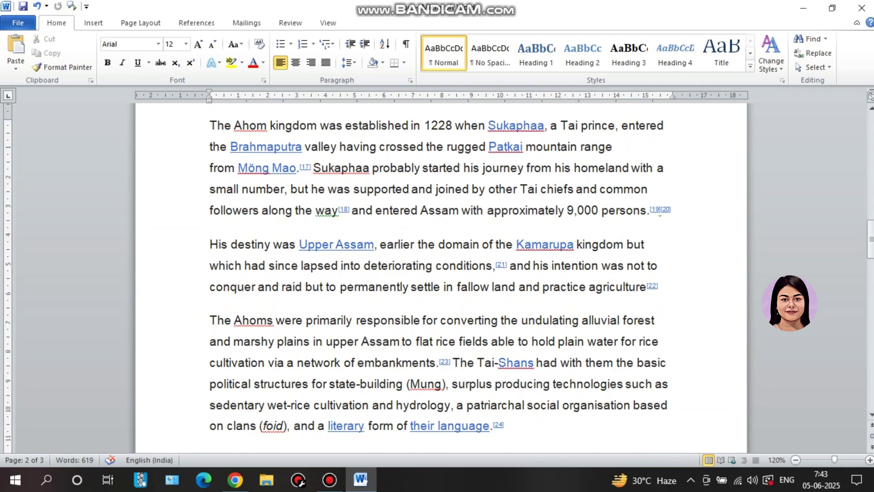
{"action": "scroll", "coordinate": [410, 452], "scroll_direction": "up", "scroll_amount": 2}
- Select the Ahom paragraphs and switch their line spacing to 1.15, then scroll to check
{"action": "left_click_drag", "start_coordinate": [210, 198], "coordinate": [635, 449]}
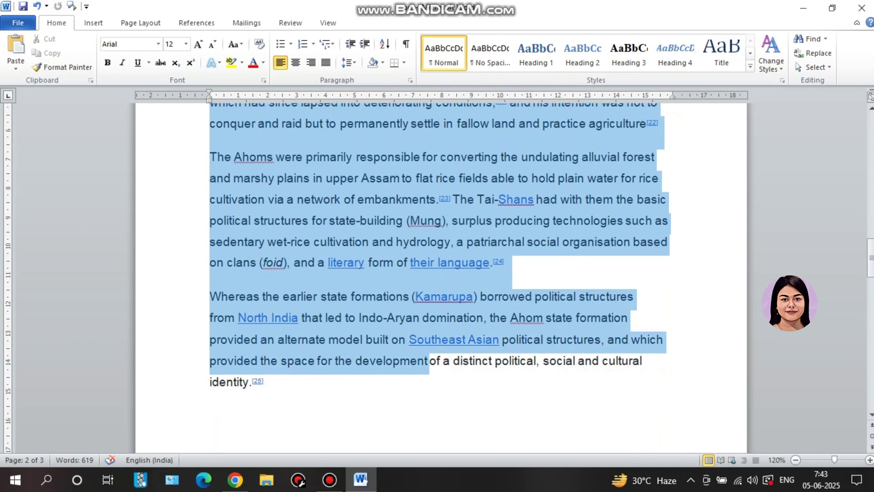
{"action": "left_click_drag", "start_coordinate": [635, 449], "coordinate": [268, 401]}
{"action": "left_click", "coordinate": [348, 62]}
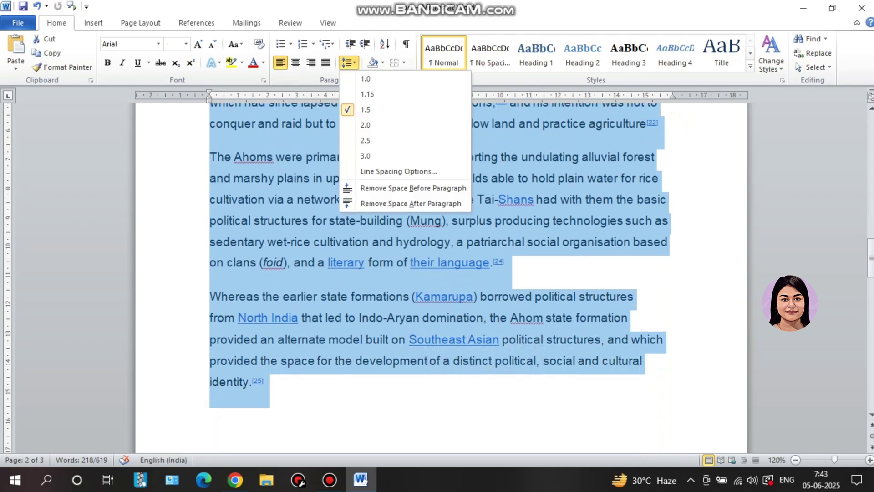
{"action": "left_click", "coordinate": [367, 94]}
{"action": "left_click", "coordinate": [420, 276]}
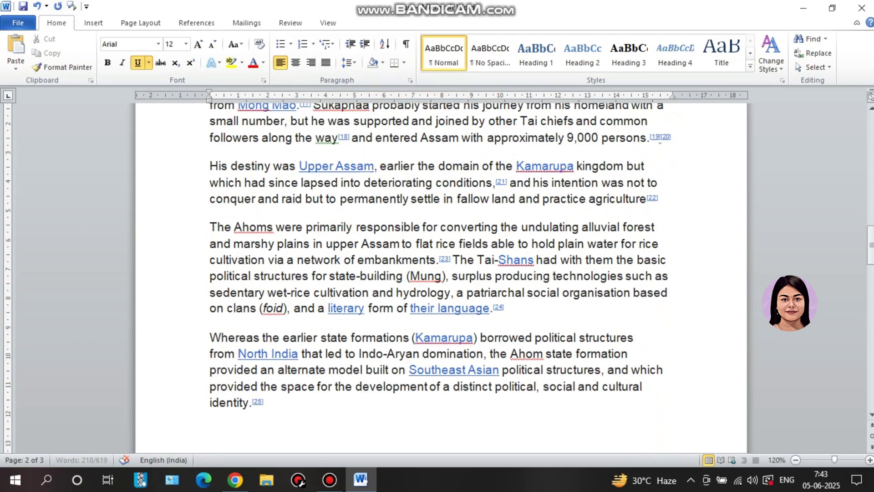
{"action": "scroll", "coordinate": [420, 418], "scroll_direction": "up", "scroll_amount": 5}
{"action": "scroll", "coordinate": [437, 296], "scroll_direction": "down", "scroll_amount": 2}
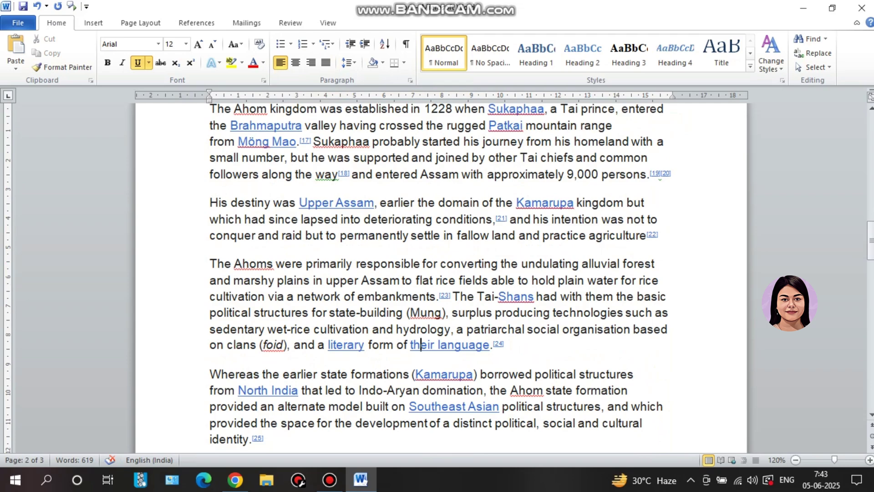
{"action": "scroll", "coordinate": [437, 278], "scroll_direction": "down", "scroll_amount": 1}
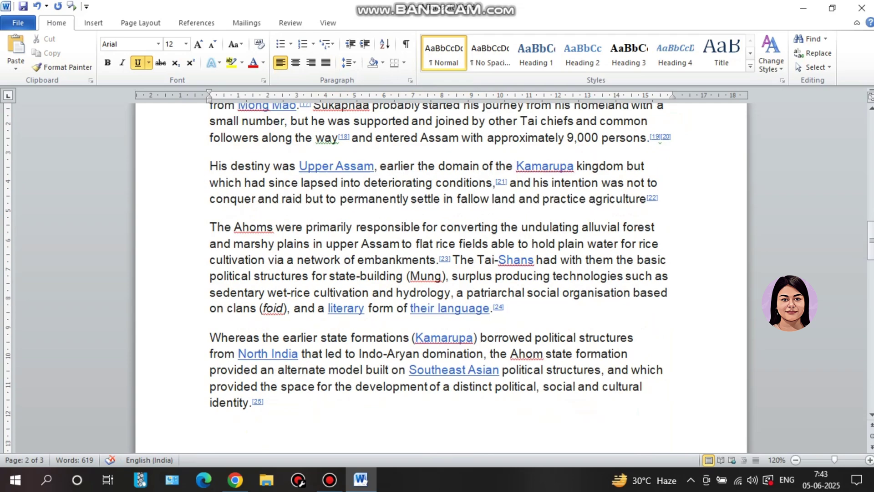
{"action": "scroll", "coordinate": [437, 278], "scroll_direction": "down", "scroll_amount": 6}
{"action": "scroll", "coordinate": [437, 278], "scroll_direction": "down", "scroll_amount": 5}
{"action": "scroll", "coordinate": [437, 278], "scroll_direction": "down", "scroll_amount": 3}
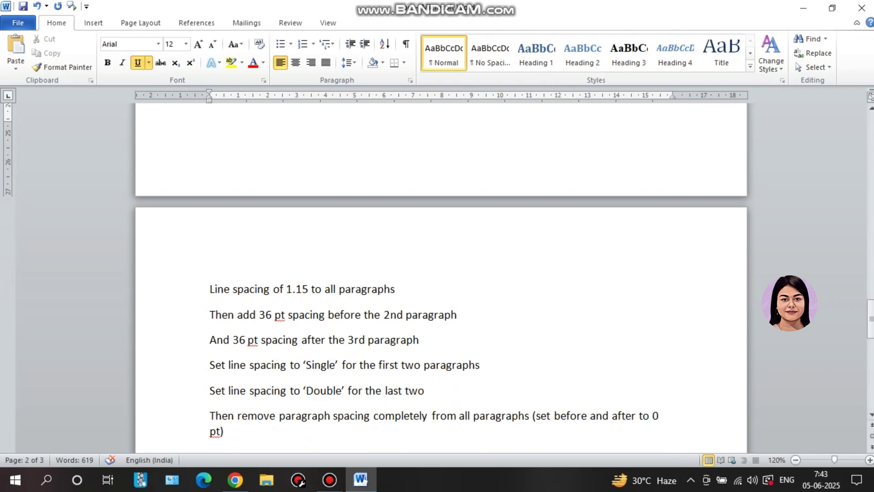
{"action": "scroll", "coordinate": [437, 278], "scroll_direction": "up", "scroll_amount": 1}
{"action": "scroll", "coordinate": [437, 277], "scroll_direction": "up", "scroll_amount": 4}
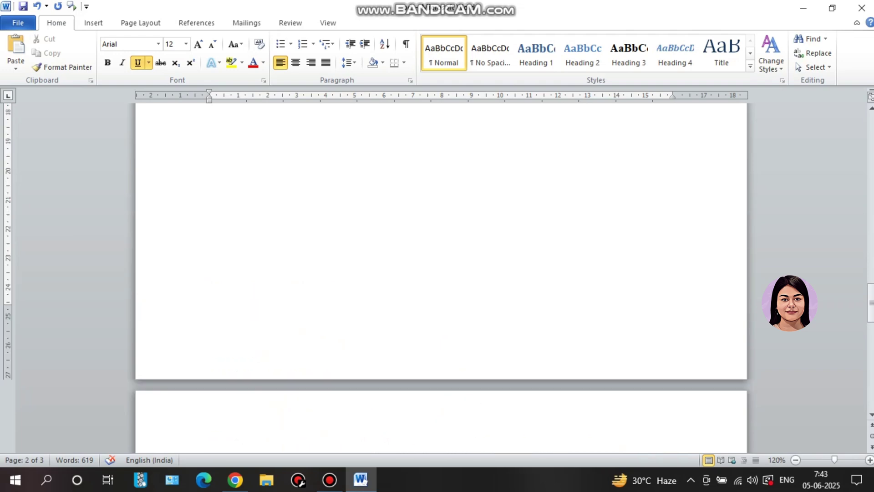
{"action": "scroll", "coordinate": [437, 278], "scroll_direction": "up", "scroll_amount": 4}
{"action": "scroll", "coordinate": [437, 278], "scroll_direction": "up", "scroll_amount": 7}
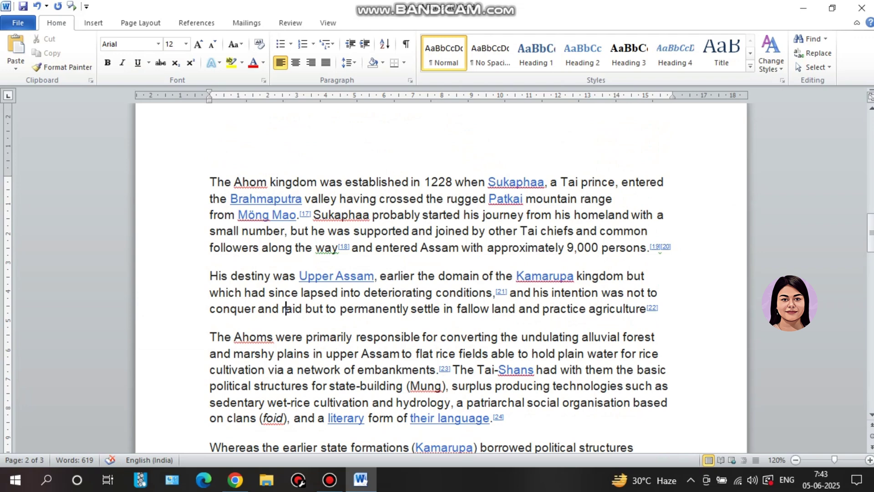
- Set Spacing Before to 36 pt for the 'His destiny was Upper Assam' paragraph in Line Spacing Options
{"action": "left_click", "coordinate": [341, 292]}
{"action": "left_click", "coordinate": [349, 63]}
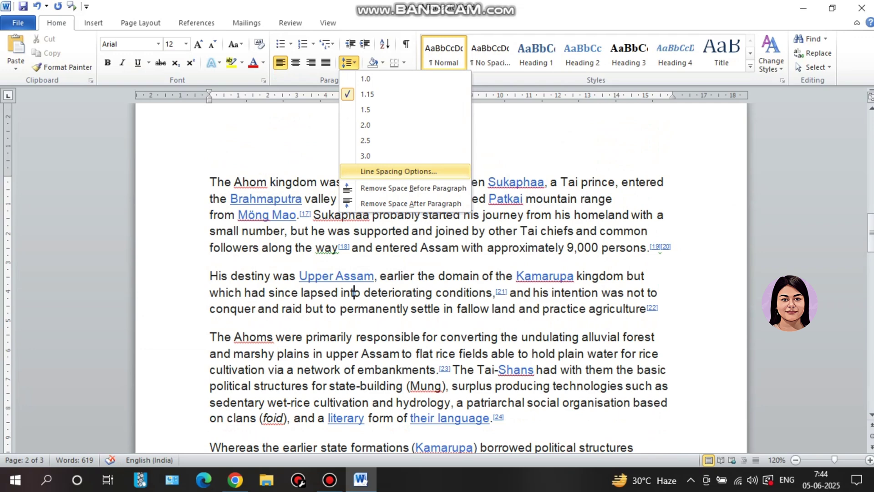
{"action": "left_click", "coordinate": [398, 171]}
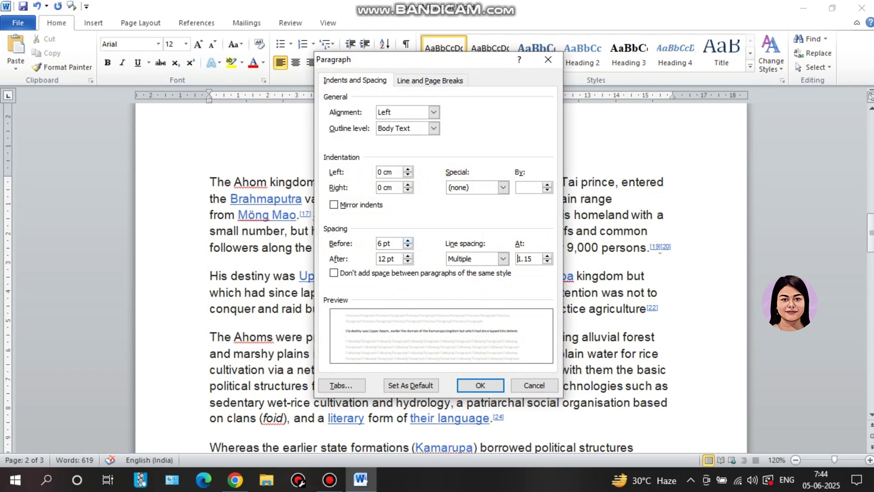
{"action": "left_click", "coordinate": [408, 241]}
{"action": "left_click", "coordinate": [408, 241]}
{"action": "left_click", "coordinate": [408, 241]}
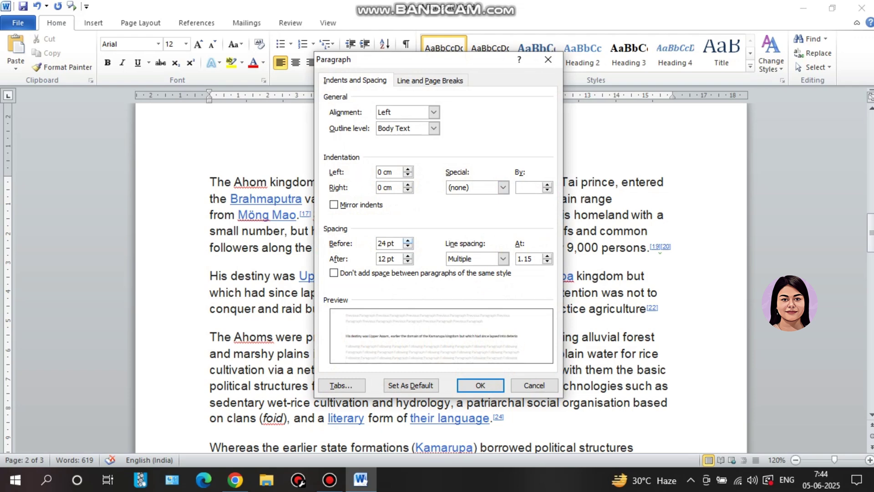
{"action": "left_click", "coordinate": [408, 241]}
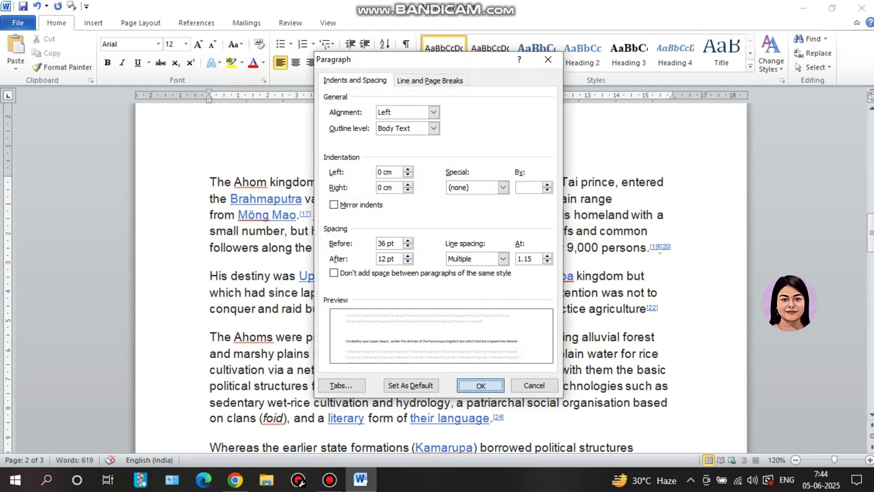
{"action": "left_click", "coordinate": [480, 385]}
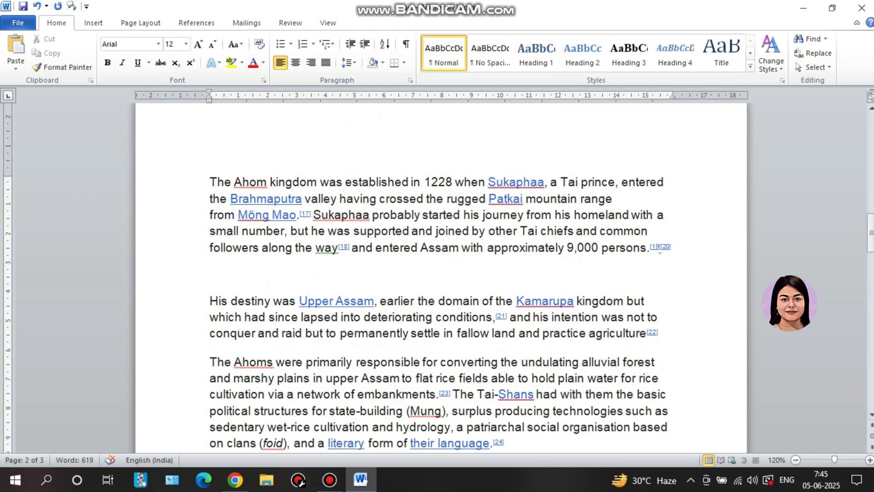
{"action": "scroll", "coordinate": [437, 273], "scroll_direction": "down", "scroll_amount": 3}
{"action": "scroll", "coordinate": [437, 274], "scroll_direction": "down", "scroll_amount": 10}
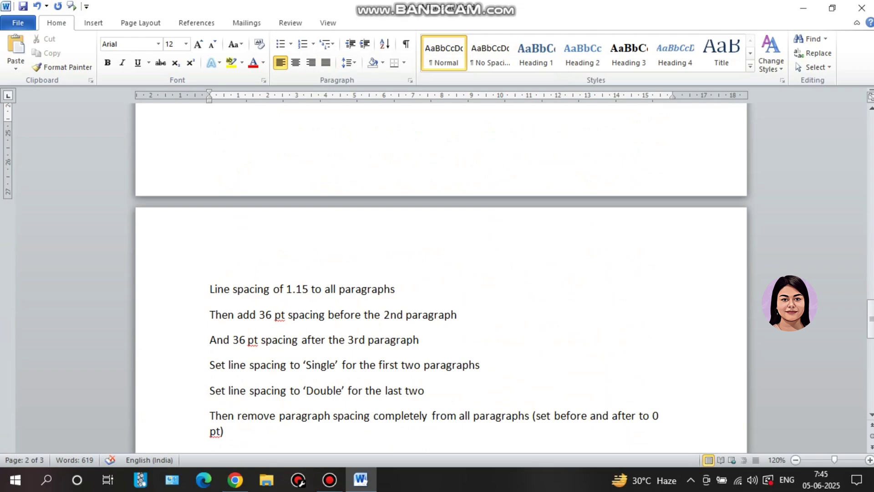
{"action": "scroll", "coordinate": [437, 273], "scroll_direction": "up", "scroll_amount": 1}
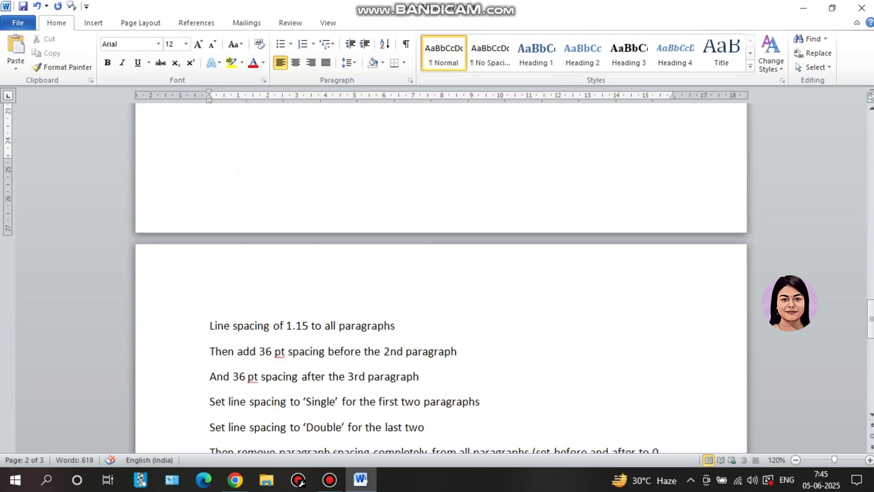
{"action": "scroll", "coordinate": [437, 273], "scroll_direction": "up", "scroll_amount": 3}
{"action": "scroll", "coordinate": [437, 273], "scroll_direction": "up", "scroll_amount": 3}
{"action": "scroll", "coordinate": [437, 273], "scroll_direction": "up", "scroll_amount": 2}
{"action": "scroll", "coordinate": [437, 273], "scroll_direction": "up", "scroll_amount": 3}
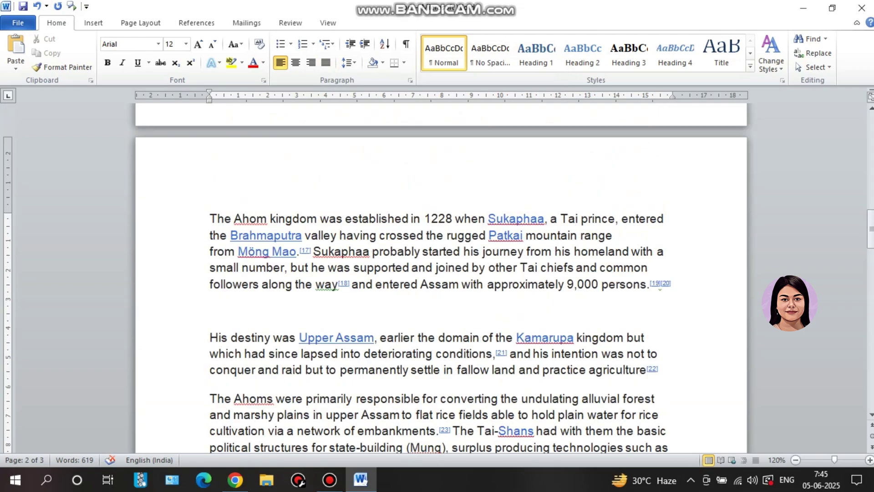
{"action": "scroll", "coordinate": [438, 273], "scroll_direction": "down", "scroll_amount": 3}
{"action": "scroll", "coordinate": [437, 273], "scroll_direction": "down", "scroll_amount": 1}
{"action": "left_click", "coordinate": [275, 264]}
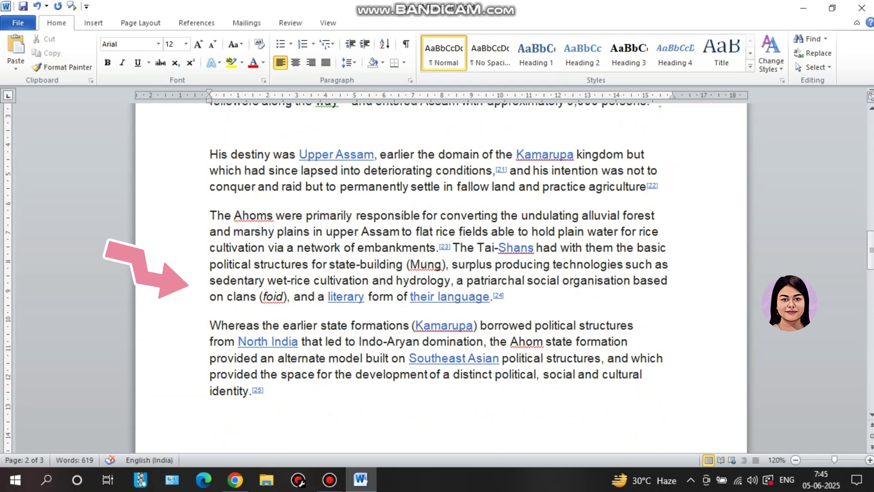
{"action": "left_click", "coordinate": [430, 247]}
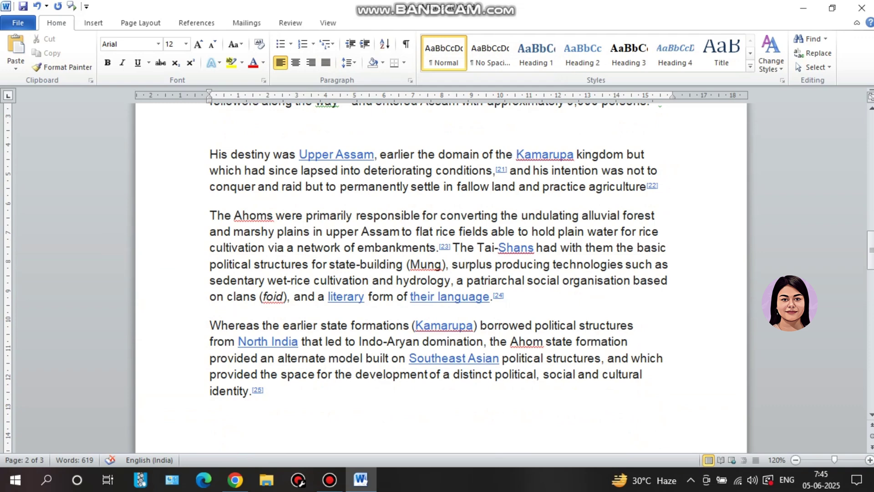
- Set Spacing After to 36 pt for 'The Ahoms were primarily responsible' paragraph
{"action": "left_click", "coordinate": [349, 62]}
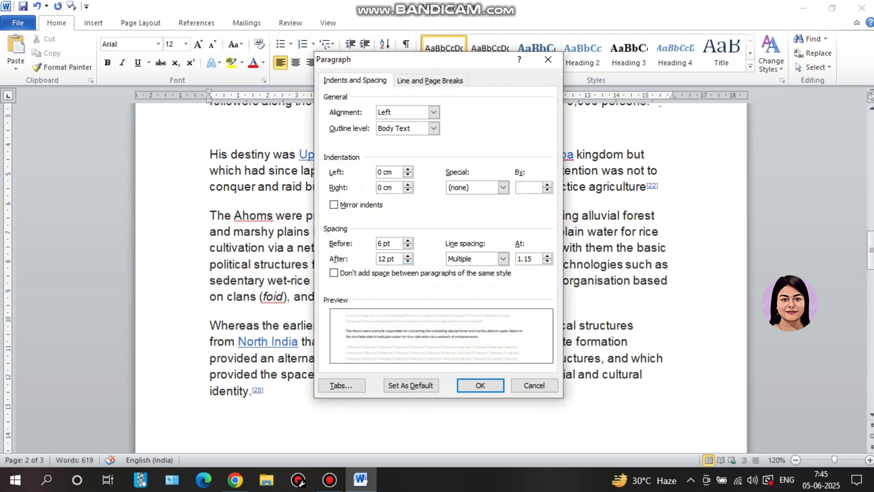
{"action": "left_click", "coordinate": [408, 261]}
{"action": "left_click", "coordinate": [408, 261]}
{"action": "left_click", "coordinate": [407, 256]}
{"action": "left_click", "coordinate": [407, 256]}
{"action": "left_click", "coordinate": [407, 256]}
{"action": "left_click", "coordinate": [407, 256]}
{"action": "left_click", "coordinate": [408, 256]}
{"action": "left_click", "coordinate": [407, 255]}
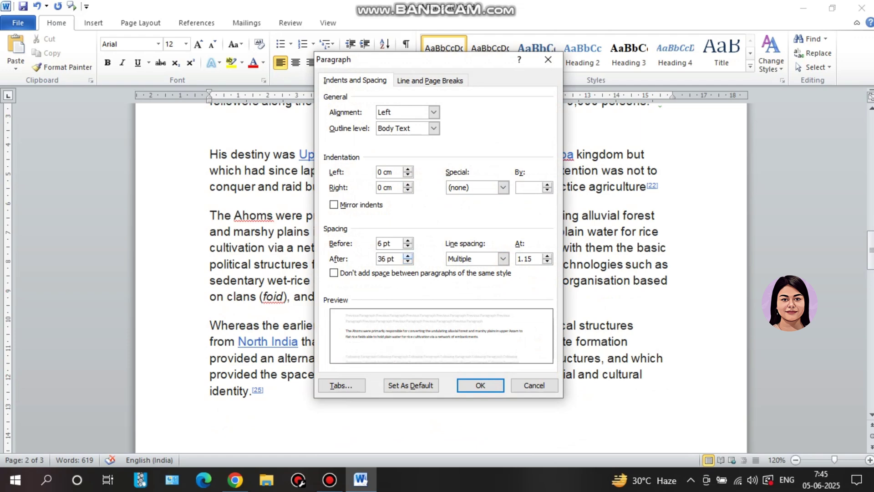
{"action": "left_click", "coordinate": [481, 385]}
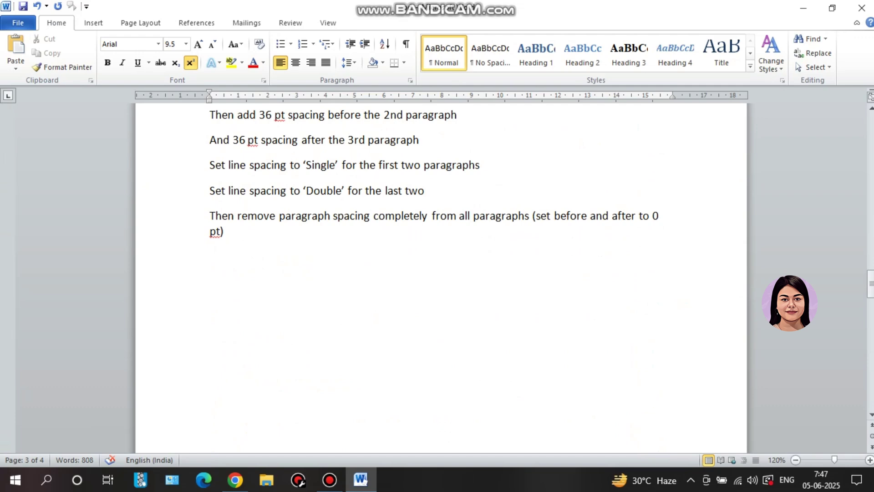
- Go to page 4, select the first two Whereas paragraphs, and show the line spacing choices
{"action": "scroll", "coordinate": [437, 278], "scroll_direction": "down", "scroll_amount": 1}
{"action": "scroll", "coordinate": [437, 278], "scroll_direction": "down", "scroll_amount": 5}
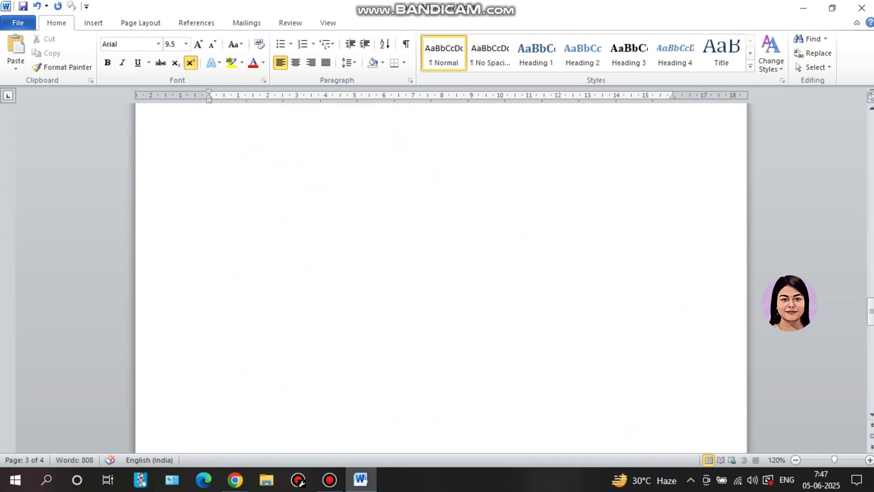
{"action": "scroll", "coordinate": [437, 277], "scroll_direction": "down", "scroll_amount": 4}
{"action": "scroll", "coordinate": [437, 278], "scroll_direction": "down", "scroll_amount": 1}
{"action": "scroll", "coordinate": [437, 278], "scroll_direction": "down", "scroll_amount": 1}
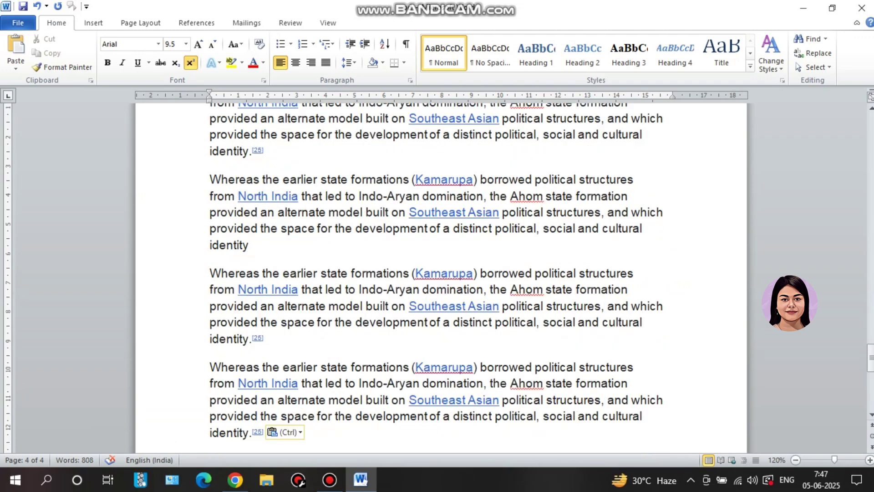
{"action": "scroll", "coordinate": [437, 277], "scroll_direction": "up", "scroll_amount": 1}
{"action": "scroll", "coordinate": [437, 278], "scroll_direction": "up", "scroll_amount": 1}
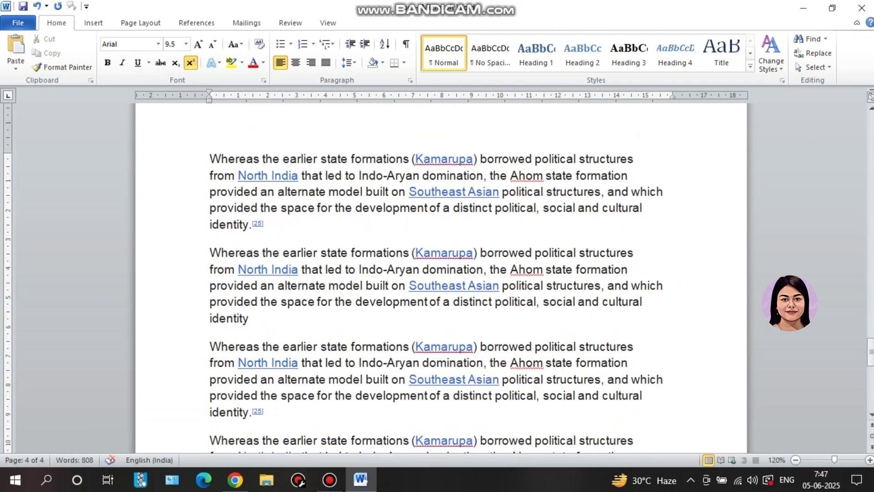
{"action": "mouse_move", "coordinate": [209, 158]}
{"action": "left_mouse_down"}
{"action": "mouse_move", "coordinate": [317, 301]}
{"action": "mouse_move", "coordinate": [255, 318]}
{"action": "left_mouse_up"}
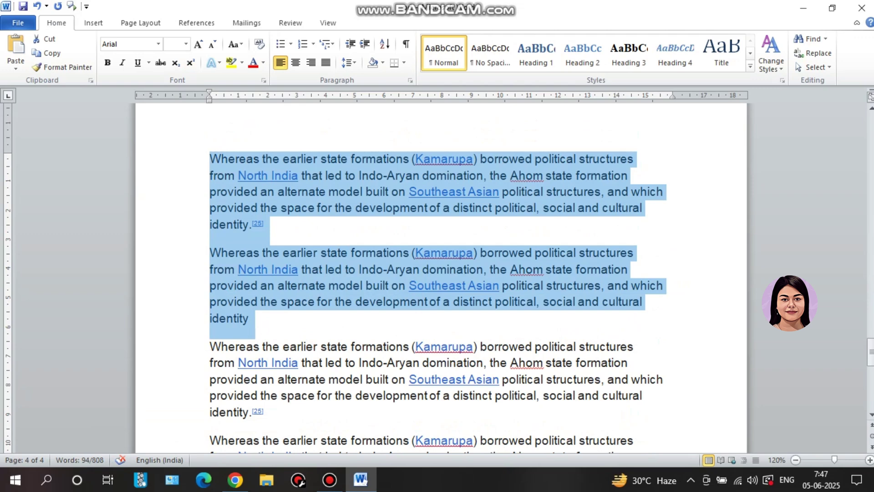
{"action": "left_click", "coordinate": [349, 62]}
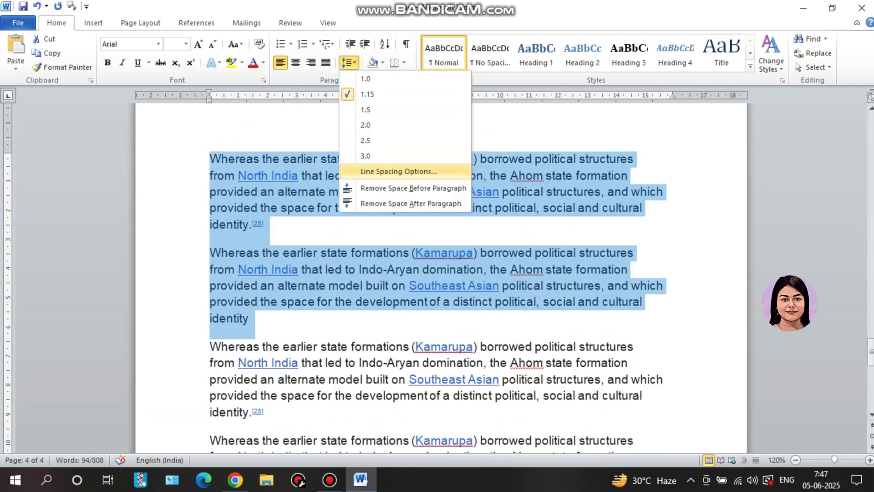
- Set Single line spacing for the first two Whereas paragraphs in Line Spacing Options
{"action": "left_click", "coordinate": [399, 171]}
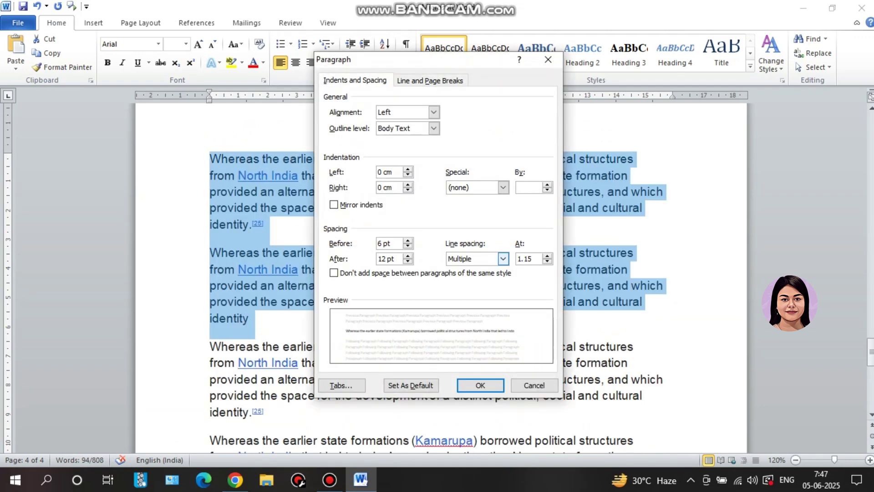
{"action": "left_click", "coordinate": [504, 258]}
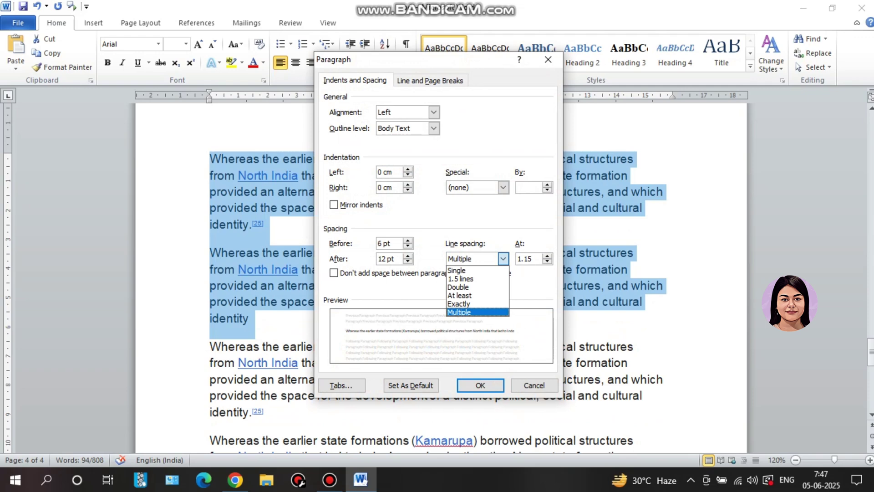
{"action": "left_click", "coordinate": [457, 270]}
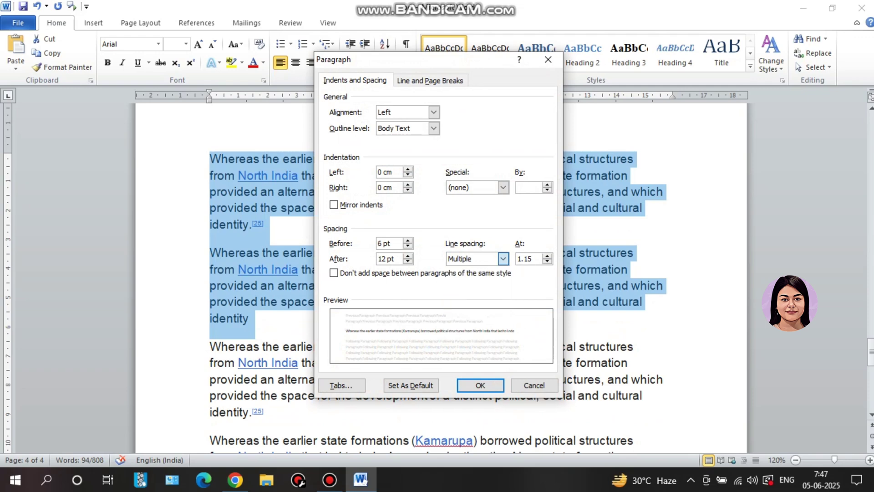
{"action": "left_click", "coordinate": [480, 385]}
- Select the last two Whereas paragraphs on page 4
{"action": "left_click", "coordinate": [249, 299]}
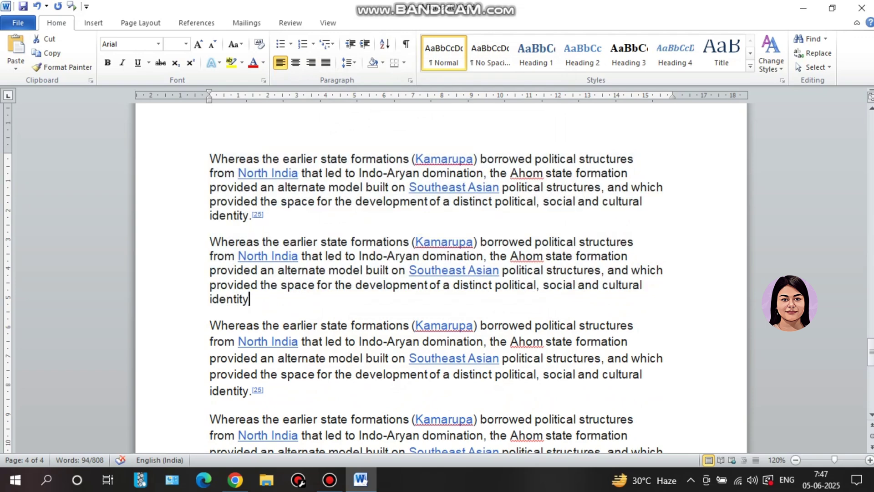
{"action": "scroll", "coordinate": [436, 274], "scroll_direction": "down", "scroll_amount": 3}
{"action": "left_click_drag", "start_coordinate": [209, 215], "coordinate": [266, 383]}
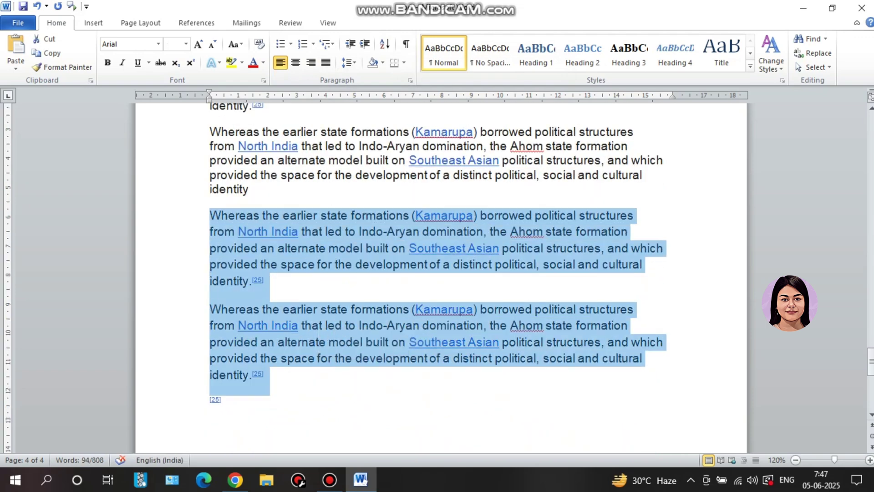
- Give the last two Whereas paragraphs Double line spacing through Line Spacing Options
{"action": "left_click", "coordinate": [349, 63]}
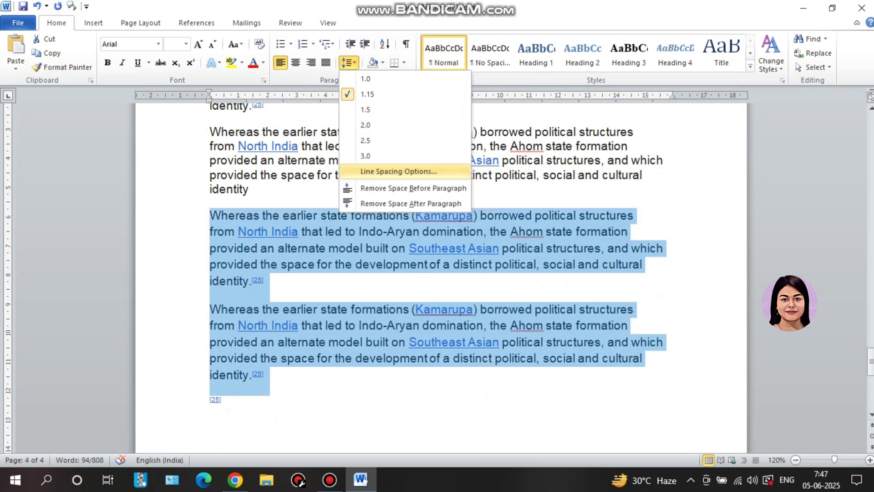
{"action": "left_click", "coordinate": [398, 171]}
{"action": "left_click", "coordinate": [503, 258]}
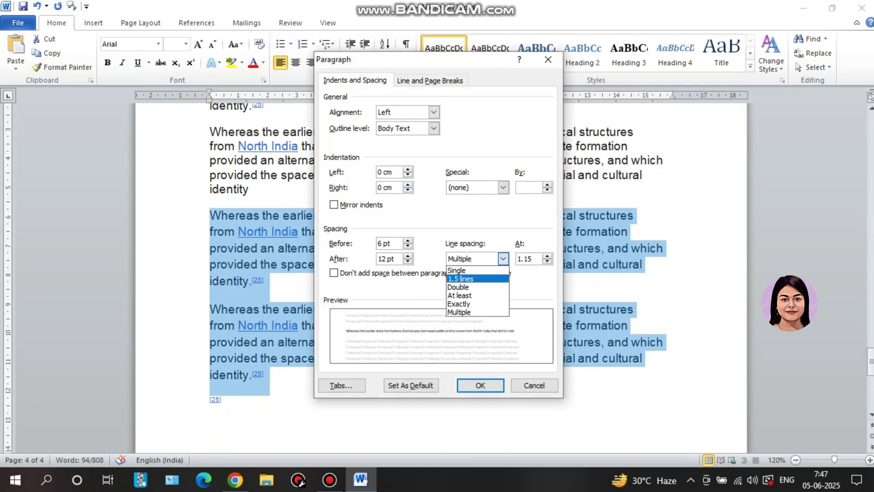
{"action": "left_click", "coordinate": [503, 258]}
{"action": "key", "text": "Up"}
{"action": "key", "text": "Up"}
{"action": "key", "text": "Up"}
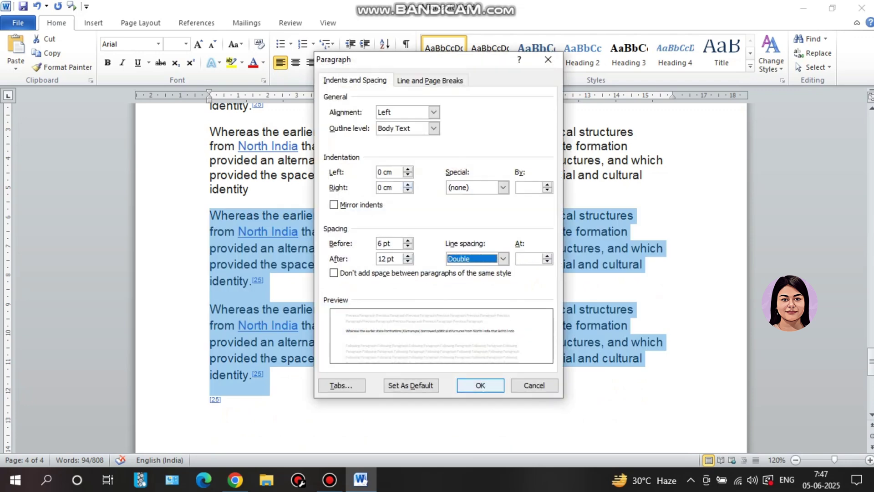
{"action": "key", "text": "Return"}
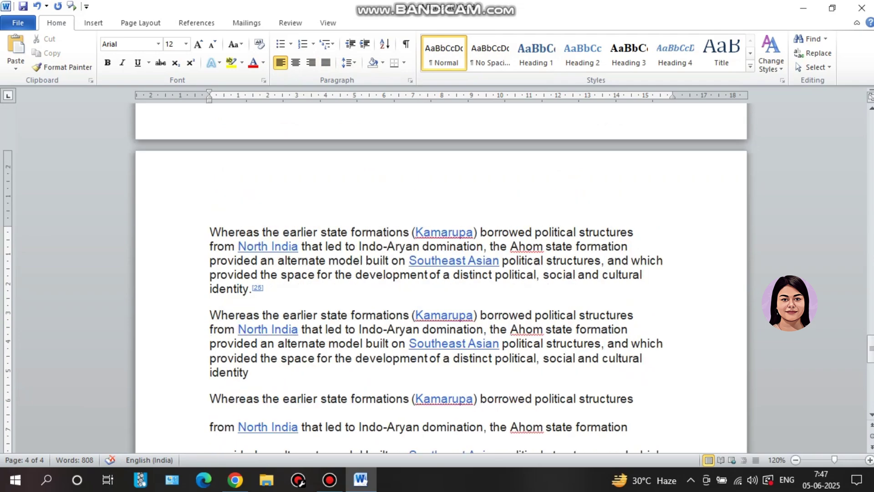
{"action": "scroll", "coordinate": [440, 278], "scroll_direction": "down", "scroll_amount": 3}
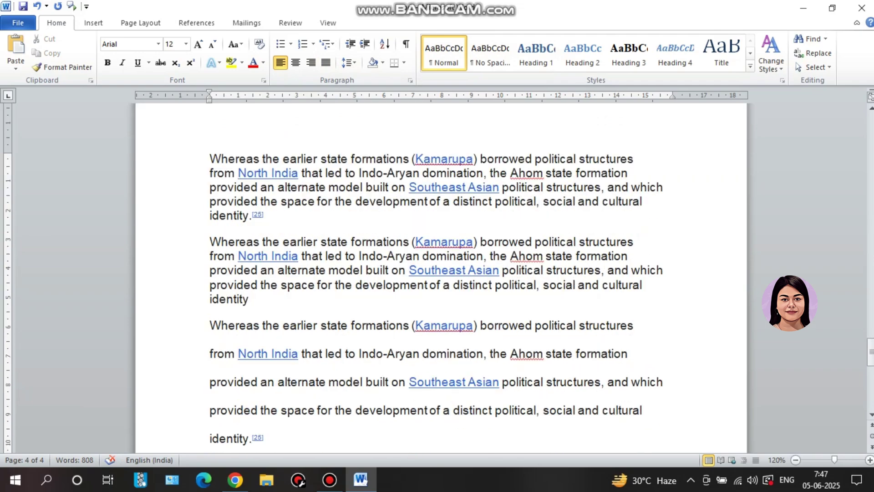
{"action": "scroll", "coordinate": [441, 277], "scroll_direction": "down", "scroll_amount": 2}
{"action": "scroll", "coordinate": [441, 278], "scroll_direction": "down", "scroll_amount": 5}
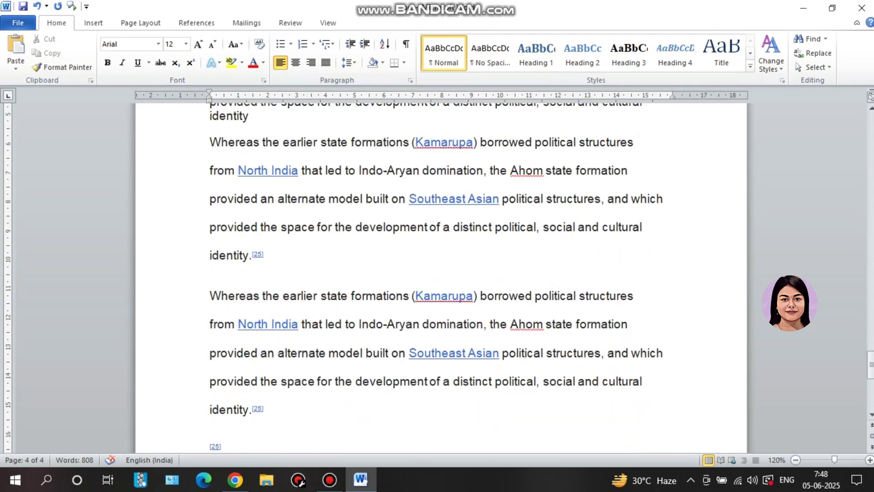
{"action": "scroll", "coordinate": [441, 278], "scroll_direction": "down", "scroll_amount": 5}
{"action": "scroll", "coordinate": [441, 278], "scroll_direction": "down", "scroll_amount": 5}
- Scroll past the spacing instruction list to the Whereas paragraphs on page 4
{"action": "scroll", "coordinate": [441, 278], "scroll_direction": "down", "scroll_amount": 5}
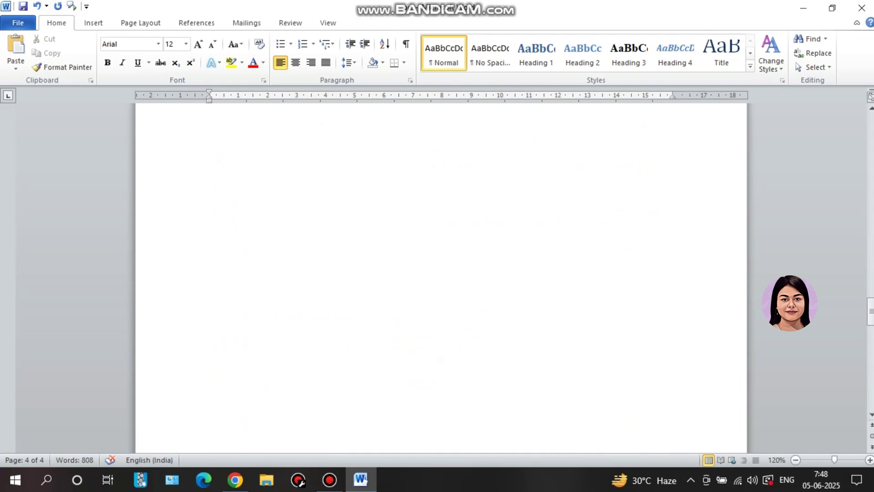
{"action": "scroll", "coordinate": [441, 278], "scroll_direction": "up", "scroll_amount": 3}
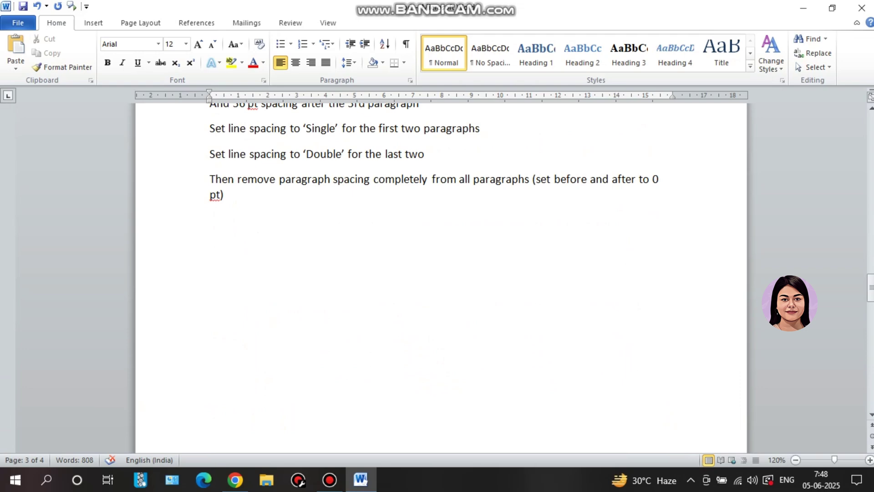
{"action": "scroll", "coordinate": [441, 278], "scroll_direction": "down", "scroll_amount": 3}
{"action": "scroll", "coordinate": [440, 278], "scroll_direction": "down", "scroll_amount": 5}
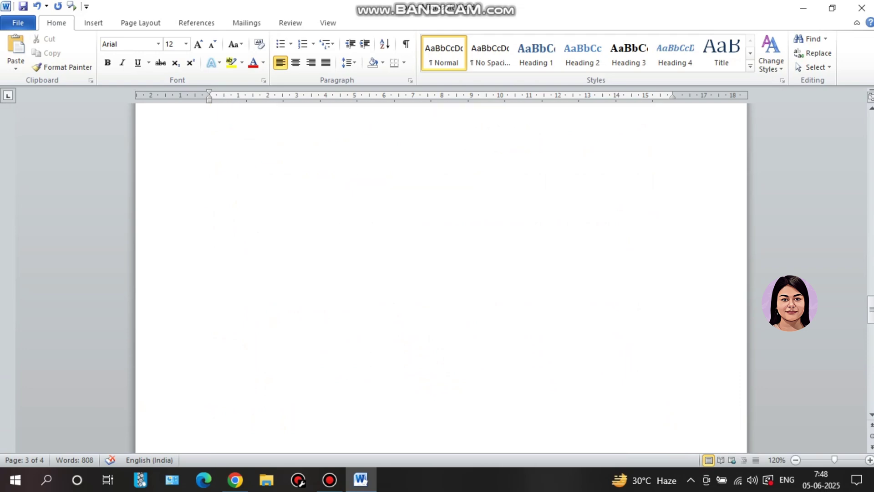
{"action": "scroll", "coordinate": [441, 277], "scroll_direction": "down", "scroll_amount": 5}
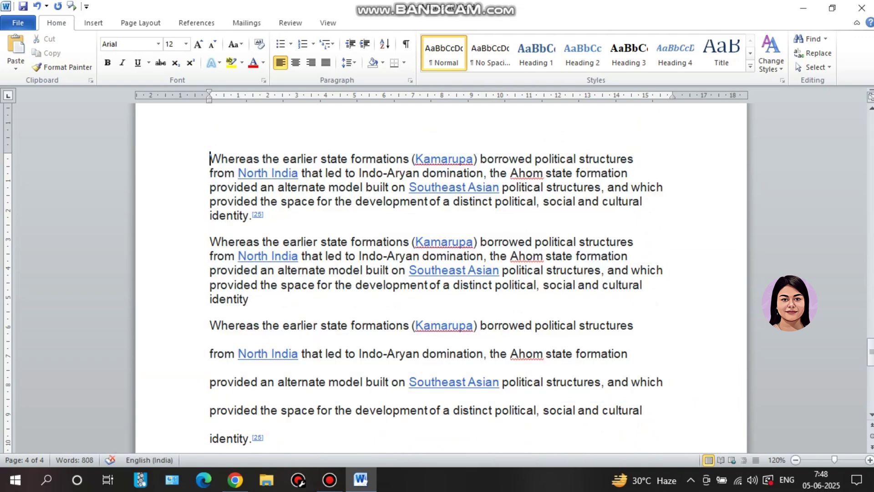
- Select the Whereas paragraphs and set both Before and After spacing to 0 pt
{"action": "mouse_move", "coordinate": [209, 159]}
{"action": "left_mouse_down"}
{"action": "mouse_move", "coordinate": [277, 187]}
{"action": "mouse_move", "coordinate": [592, 451]}
{"action": "left_mouse_up"}
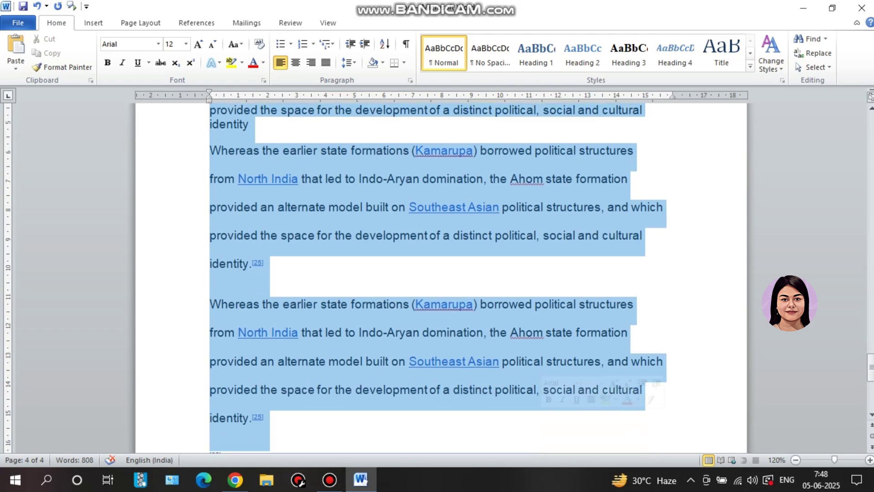
{"action": "left_click", "coordinate": [349, 62]}
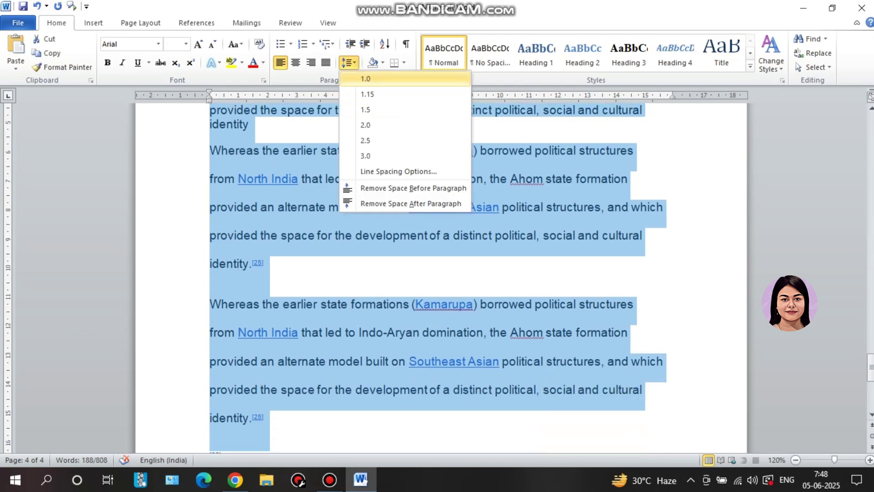
{"action": "left_click", "coordinate": [399, 172]}
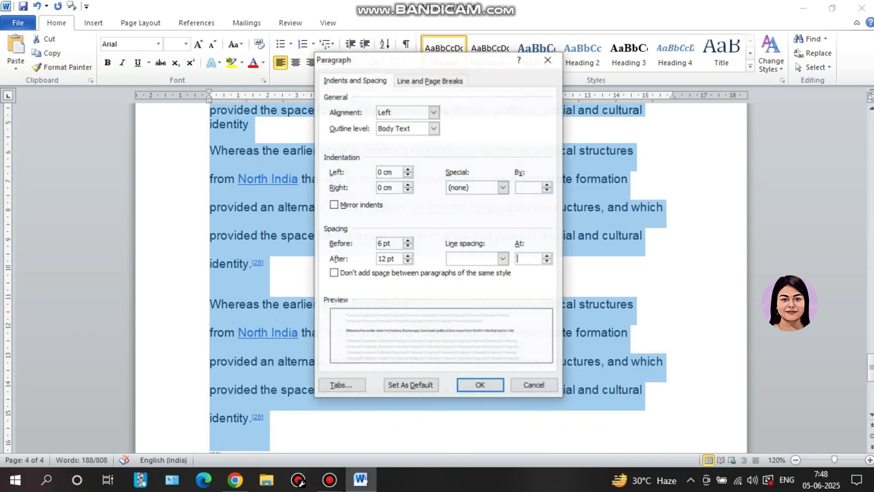
{"action": "double_click", "coordinate": [408, 246]}
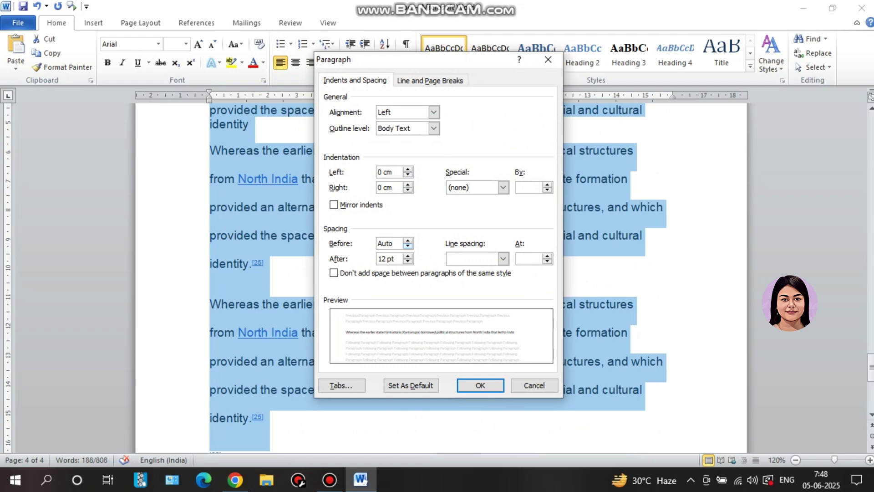
{"action": "key", "text": "Up"}
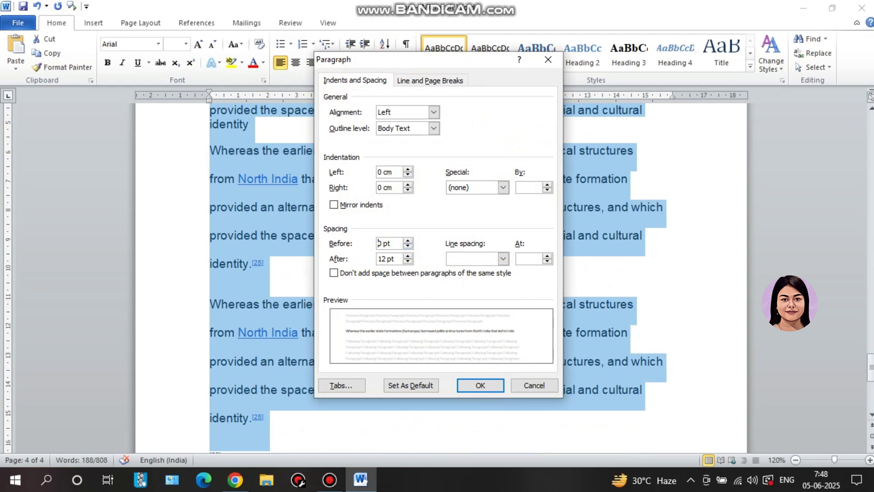
{"action": "key", "text": "Tab"}
{"action": "key", "text": "Down"}
{"action": "key", "text": "Down"}
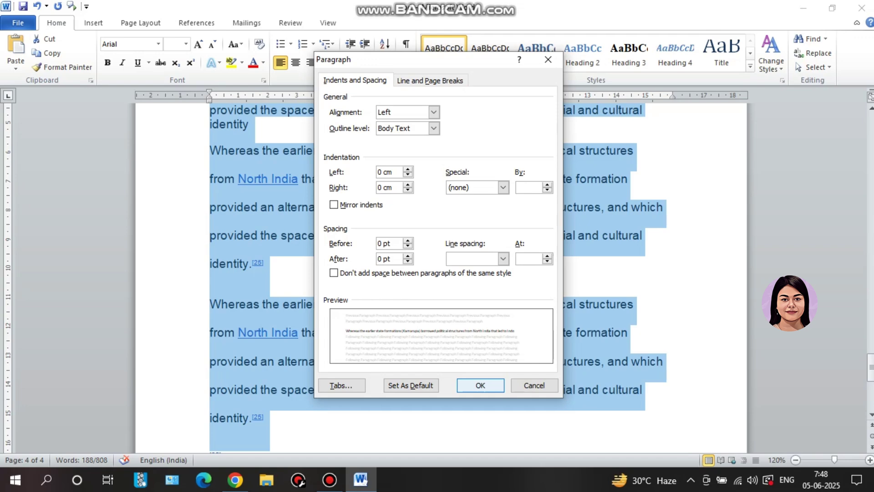
{"action": "key", "text": "Return"}
{"action": "left_click", "coordinate": [264, 379]}
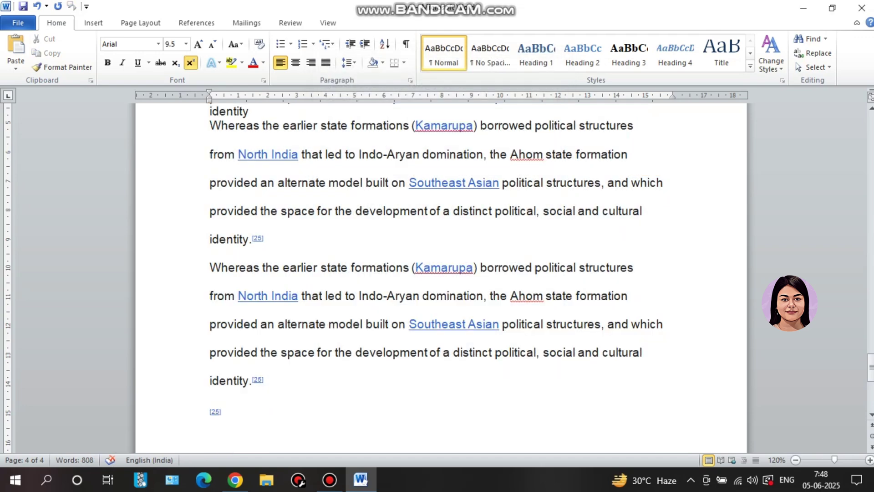
{"action": "scroll", "coordinate": [437, 273], "scroll_direction": "up", "scroll_amount": 2}
{"action": "scroll", "coordinate": [437, 273], "scroll_direction": "up", "scroll_amount": 2}
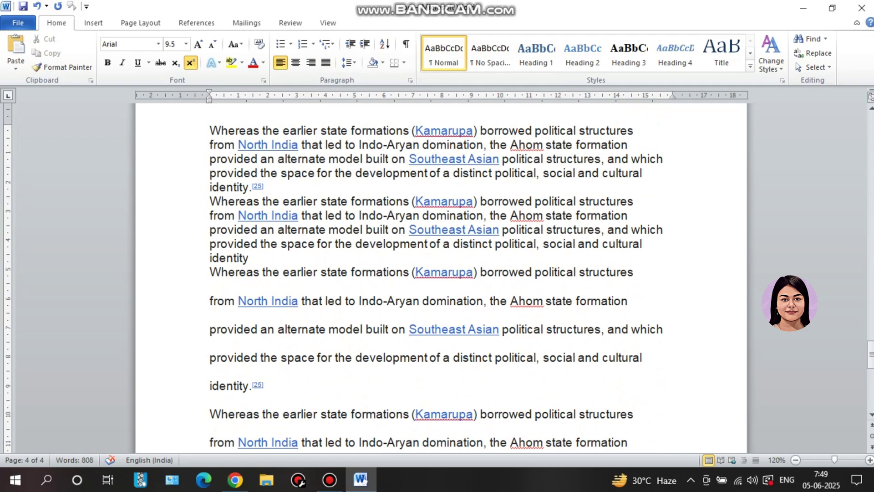
{"action": "left_click", "coordinate": [238, 159]}
{"action": "scroll", "coordinate": [437, 273], "scroll_direction": "down", "scroll_amount": 3}
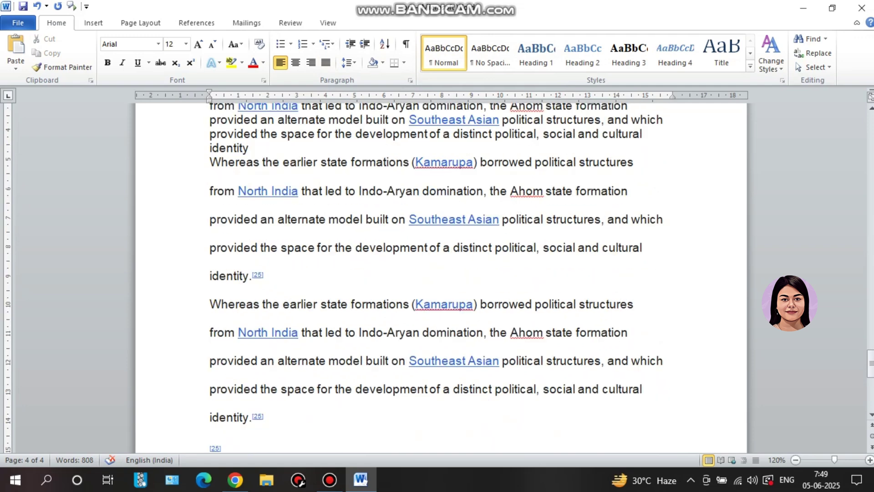
{"action": "scroll", "coordinate": [437, 273], "scroll_direction": "down", "scroll_amount": 1}
{"action": "scroll", "coordinate": [437, 273], "scroll_direction": "up", "scroll_amount": 1}
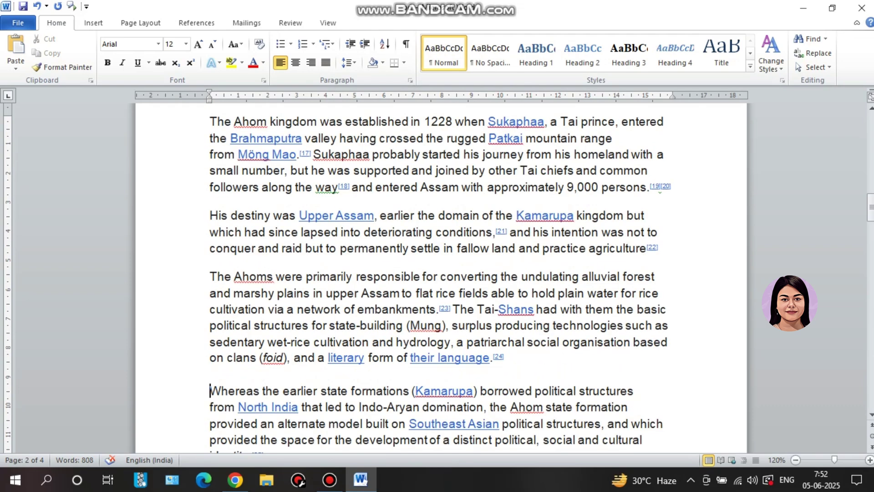
- Give the first Ahom paragraph single (1.0) and the second 1.5 line spacing
{"action": "left_click", "coordinate": [353, 121]}
{"action": "left_click", "coordinate": [349, 63]}
{"action": "left_click", "coordinate": [366, 78]}
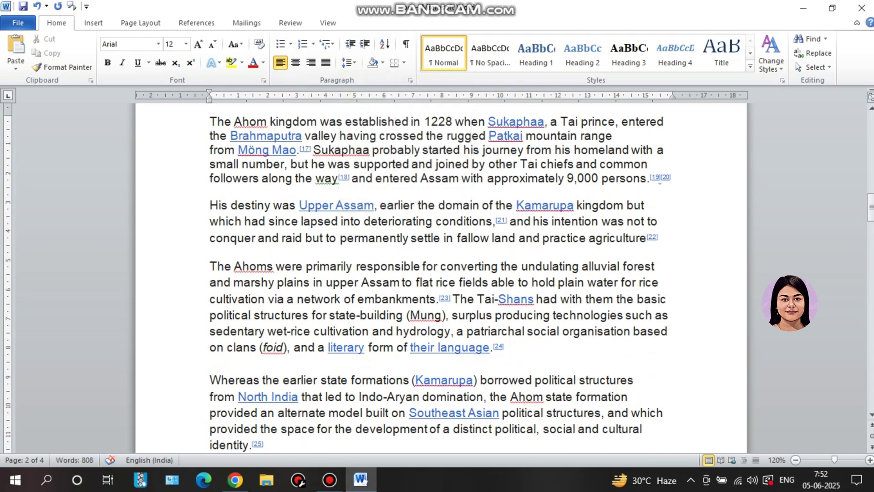
{"action": "left_click", "coordinate": [369, 238]}
{"action": "left_click", "coordinate": [348, 63]}
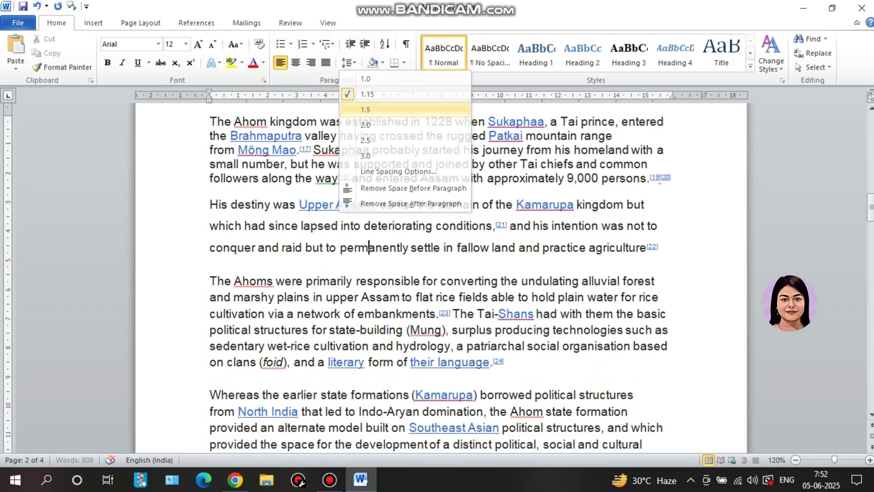
{"action": "left_click", "coordinate": [368, 109]}
- Double-space the third paragraph and apply 3.0 line spacing to the Whereas paragraph
{"action": "left_click", "coordinate": [376, 313]}
{"action": "left_click", "coordinate": [352, 281]}
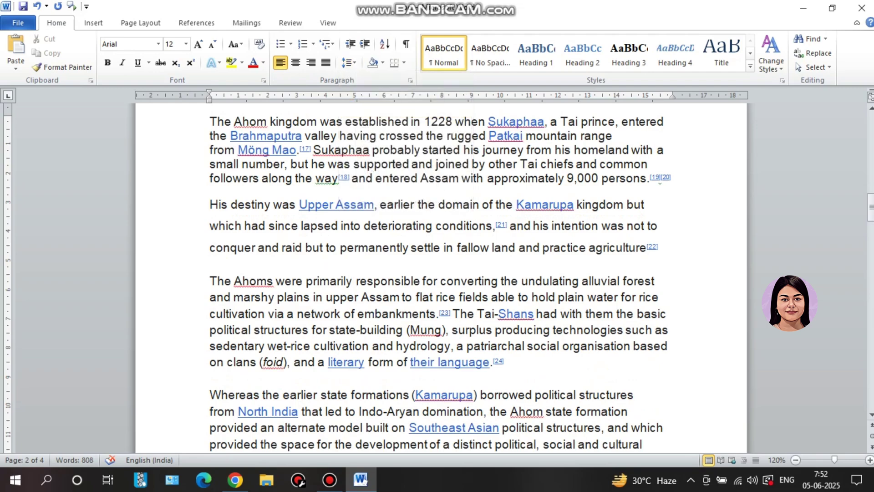
{"action": "left_click", "coordinate": [348, 62]}
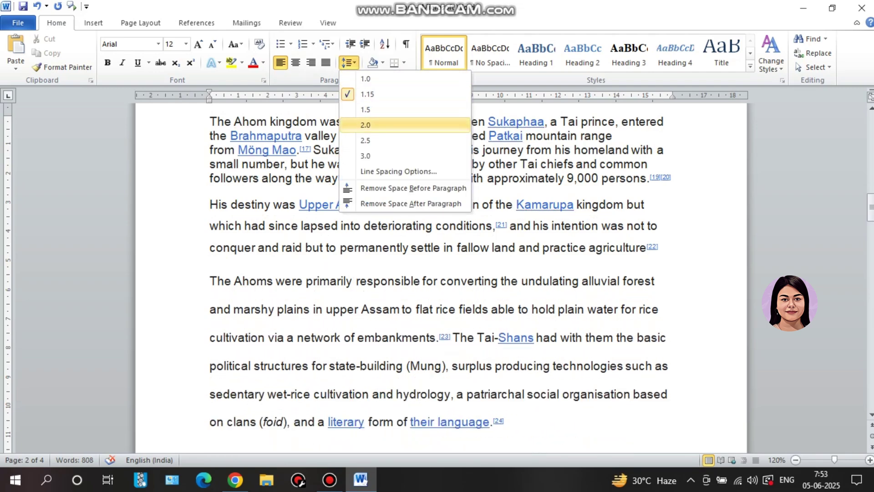
{"action": "left_click", "coordinate": [365, 124]}
{"action": "scroll", "coordinate": [437, 273], "scroll_direction": "down", "scroll_amount": 3}
{"action": "scroll", "coordinate": [437, 273], "scroll_direction": "down", "scroll_amount": 2}
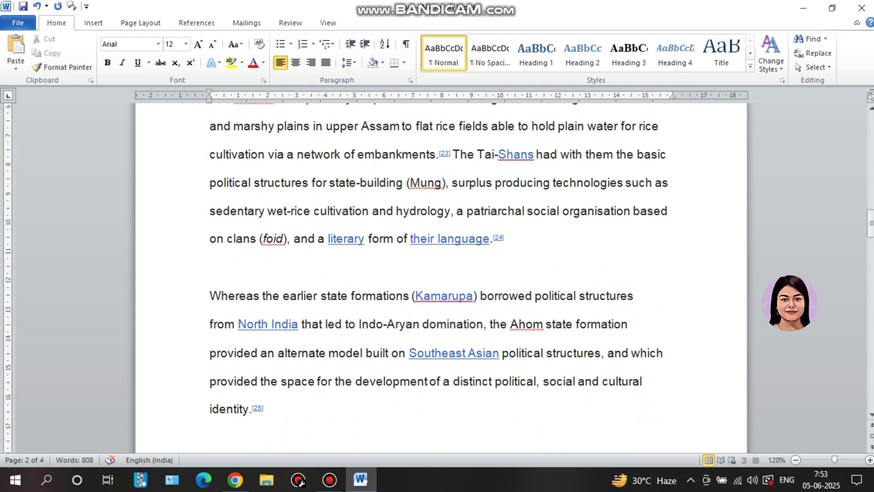
{"action": "left_click", "coordinate": [292, 324]}
{"action": "left_click", "coordinate": [348, 63]}
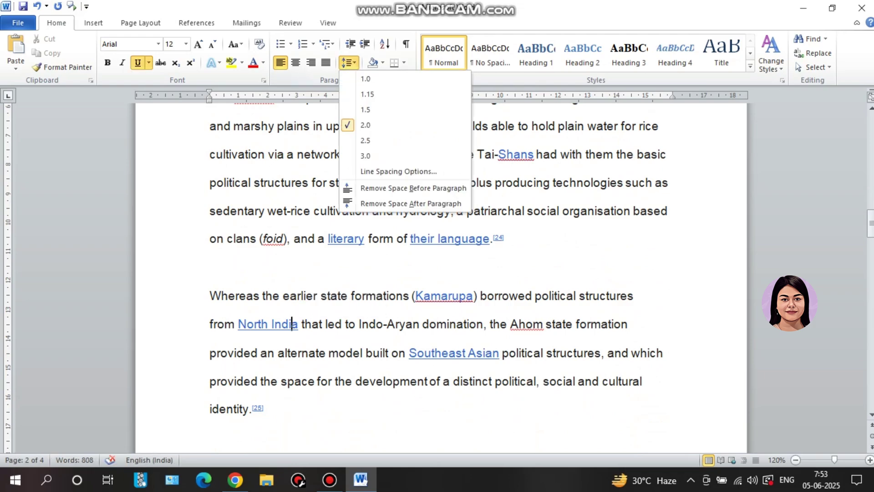
{"action": "left_click", "coordinate": [366, 156]}
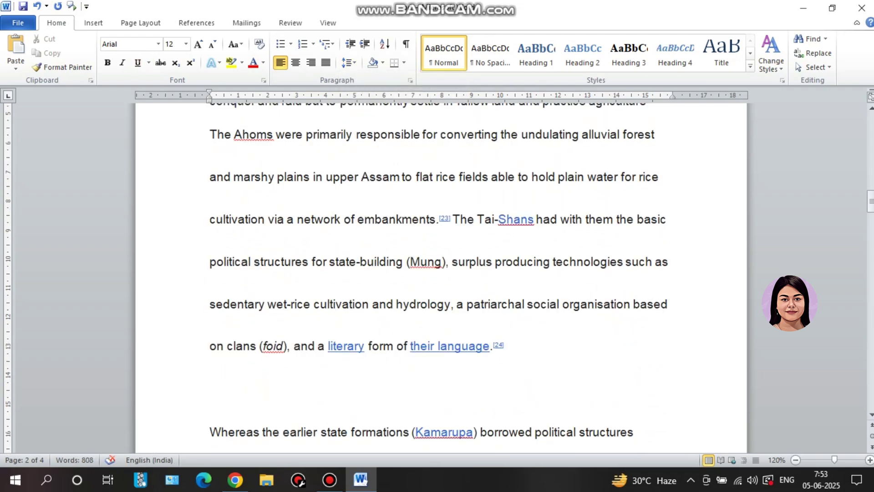
{"action": "scroll", "coordinate": [437, 274], "scroll_direction": "up", "scroll_amount": 3}
{"action": "scroll", "coordinate": [437, 273], "scroll_direction": "up", "scroll_amount": 1}
{"action": "scroll", "coordinate": [438, 273], "scroll_direction": "down", "scroll_amount": 5}
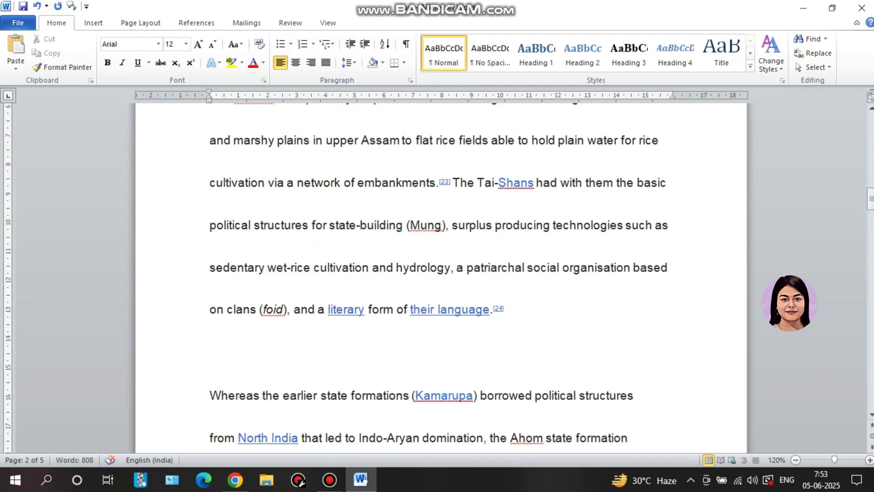
{"action": "scroll", "coordinate": [437, 273], "scroll_direction": "down", "scroll_amount": 3}
{"action": "scroll", "coordinate": [437, 273], "scroll_direction": "down", "scroll_amount": 2}
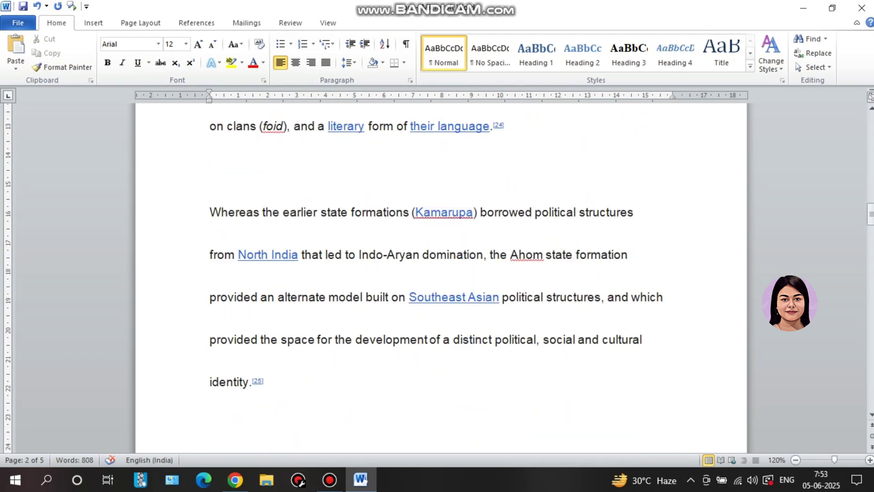
{"action": "scroll", "coordinate": [437, 274], "scroll_direction": "up", "scroll_amount": 1}
{"action": "scroll", "coordinate": [437, 274], "scroll_direction": "up", "scroll_amount": 5}
{"action": "scroll", "coordinate": [437, 273], "scroll_direction": "up", "scroll_amount": 5}
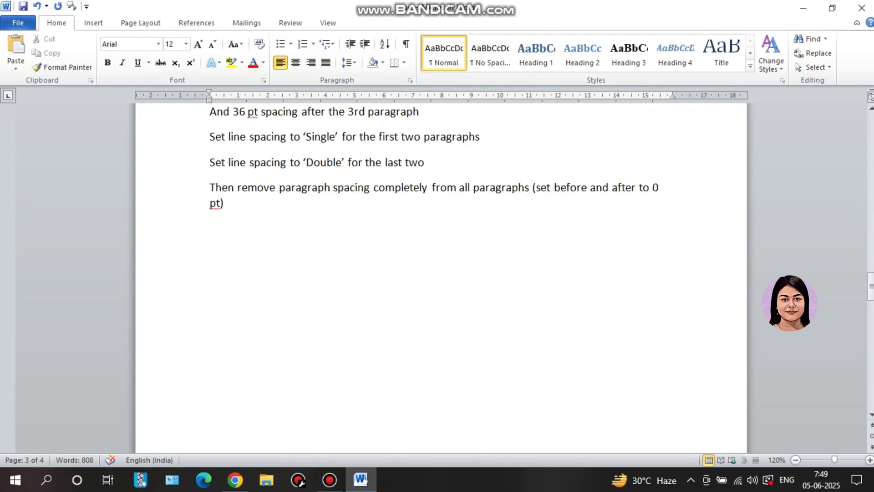
- Scroll up to page 3's spacing tasks, from 1.15 line spacing to removing paragraph spacing
{"action": "scroll", "coordinate": [437, 273], "scroll_direction": "up", "scroll_amount": 1}
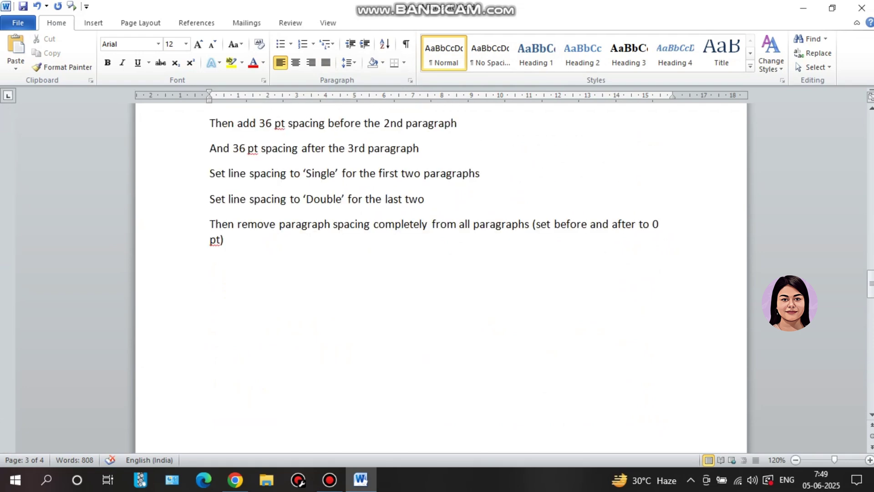
{"action": "scroll", "coordinate": [437, 273], "scroll_direction": "up", "scroll_amount": 2}
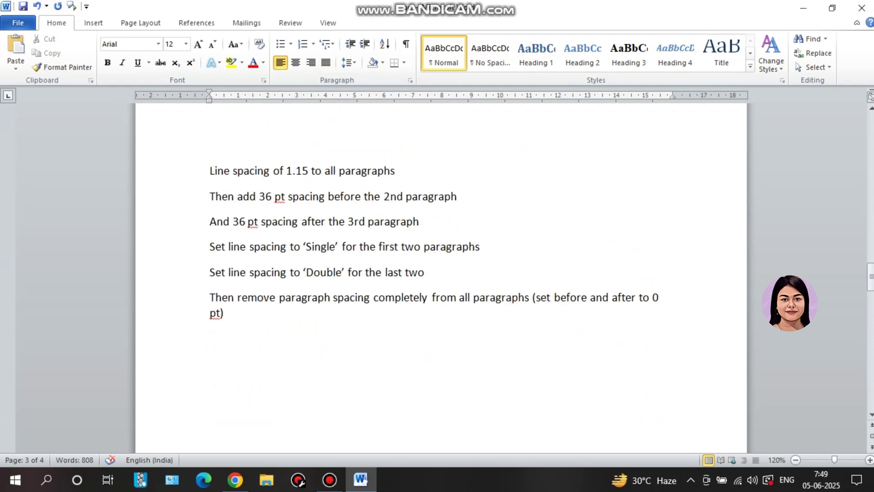